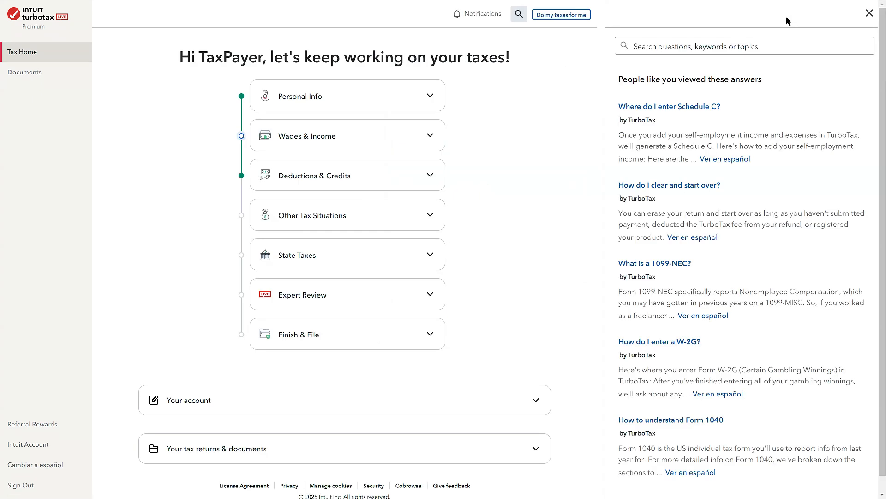
Search the help for "Self-employed" and open the Wages & Income section of the return
text(self)
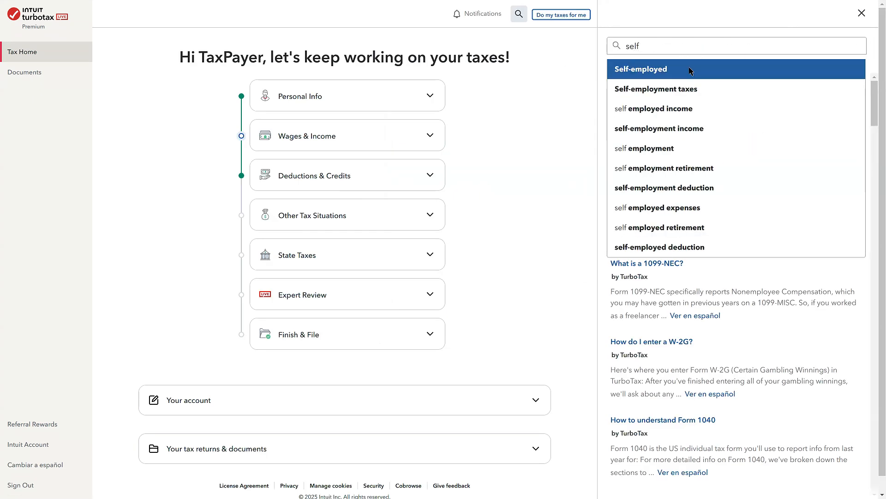
click(689, 68)
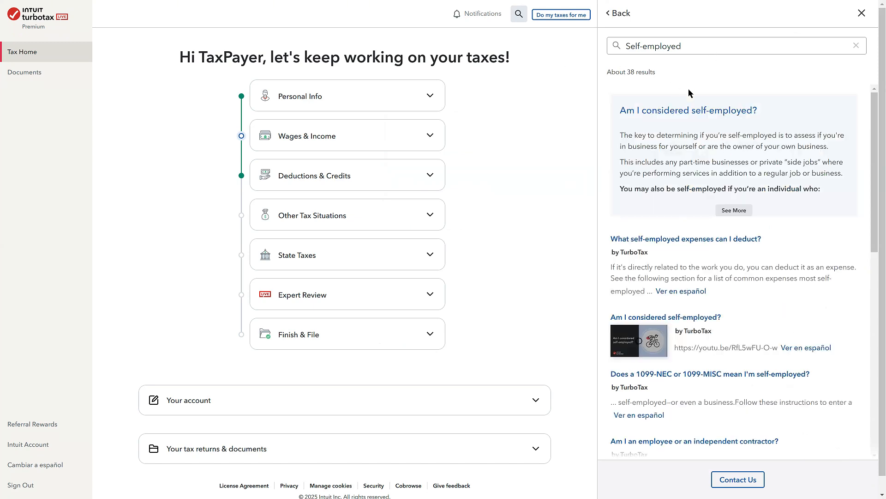
click(344, 136)
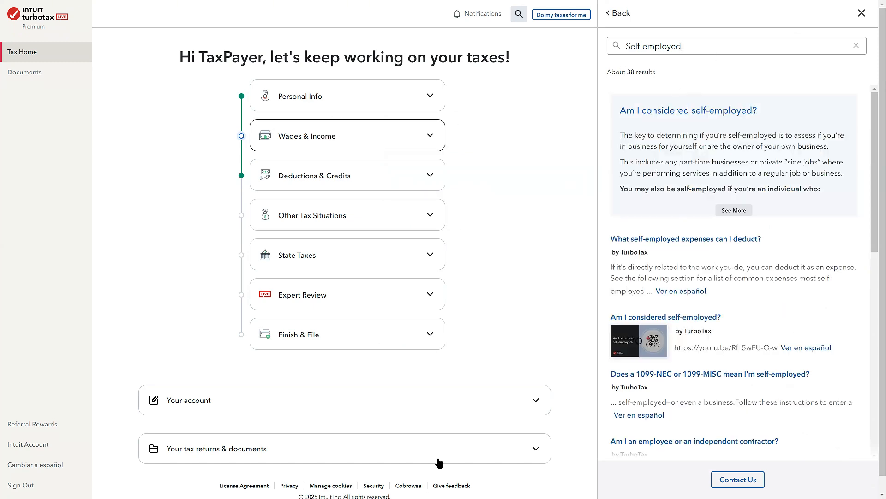
click(378, 324)
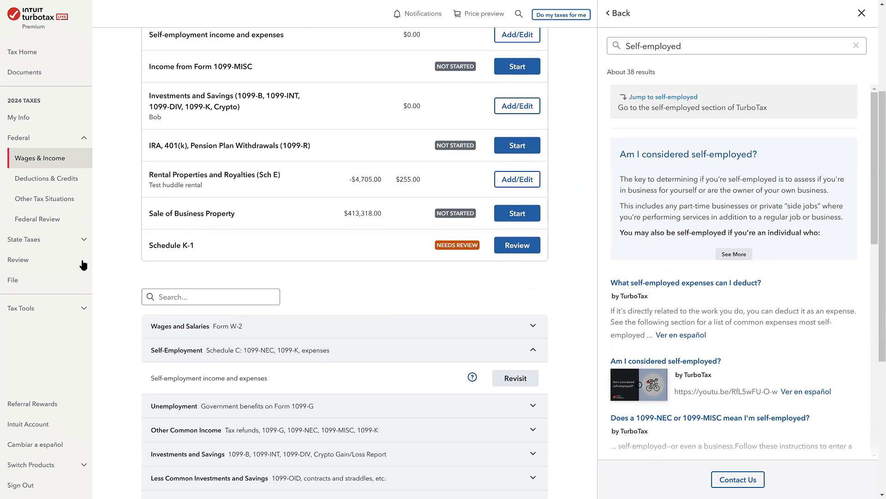
Revisit the self-employment income and expenses topic and answer Yes to having such income or expenses
scroll(432, 253, down, 3)
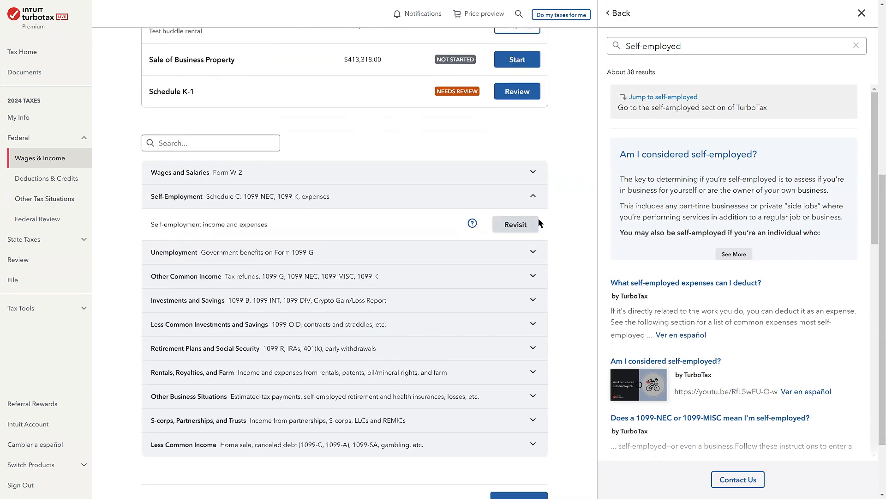
click(518, 224)
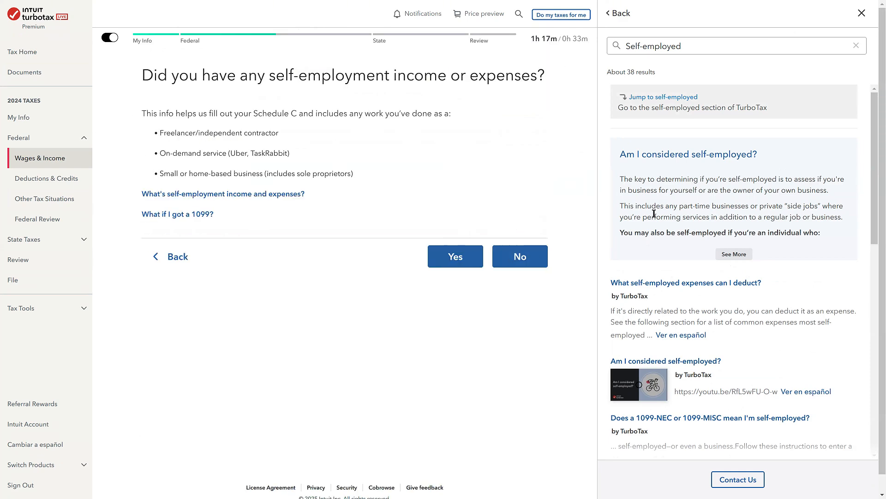
click(445, 263)
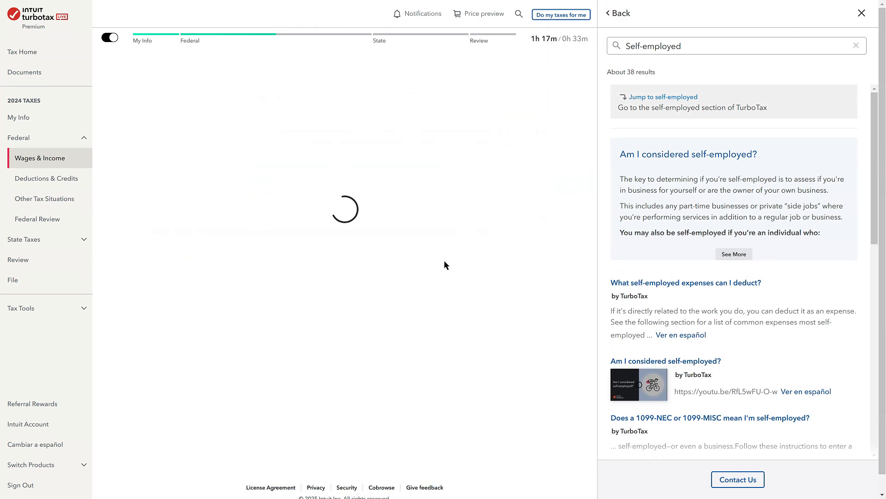
Enter "ride share" as the type of self-employment work and continue
scroll(414, 408, down, 3)
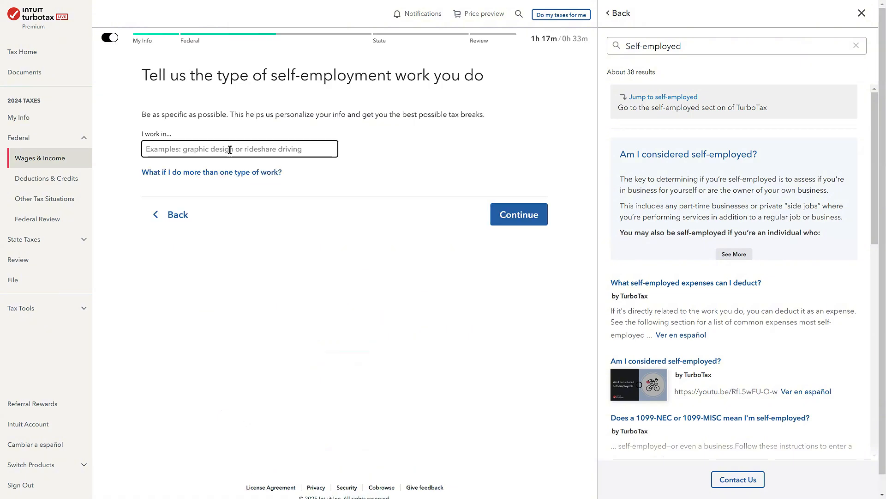
click(230, 149)
text(ride share)
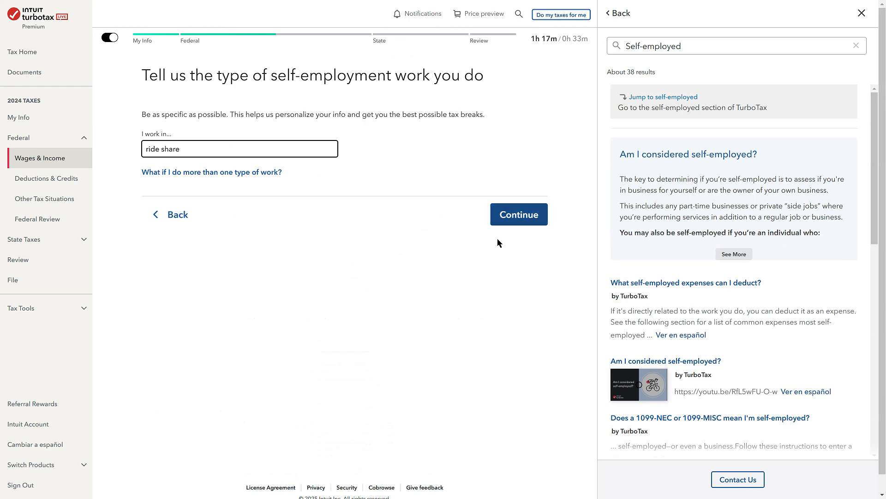
click(520, 216)
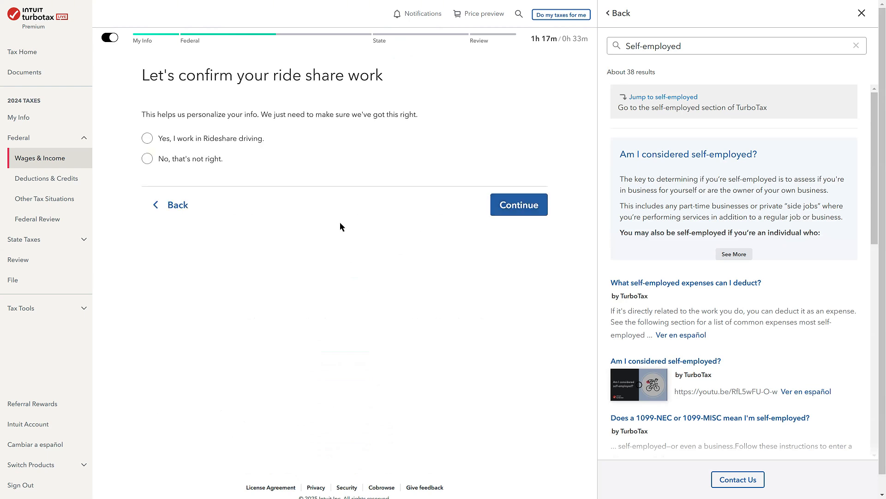
Confirm working in Rideshare driving, close the help results and pass the big-picture question without choosing an option
click(208, 139)
click(526, 204)
click(864, 14)
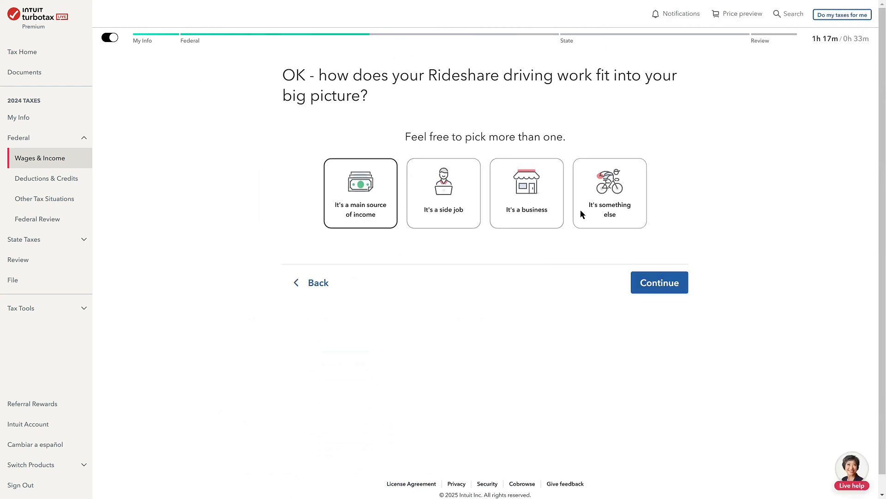
click(674, 283)
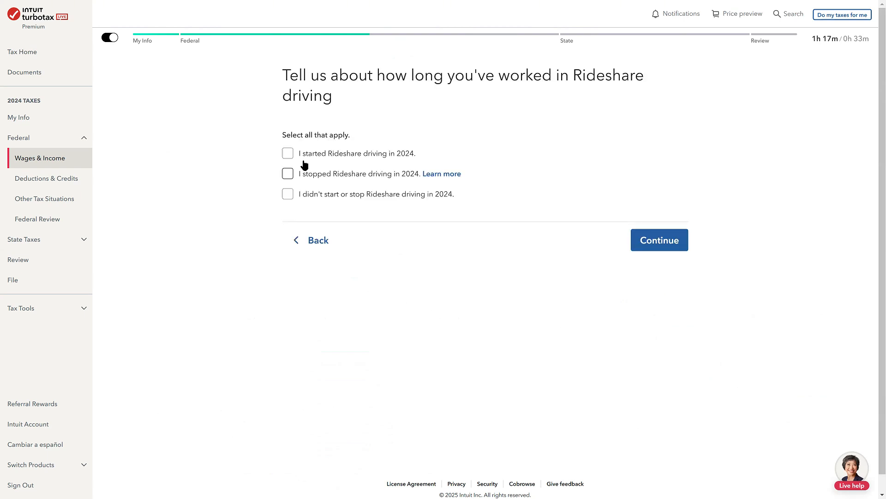
click(335, 159)
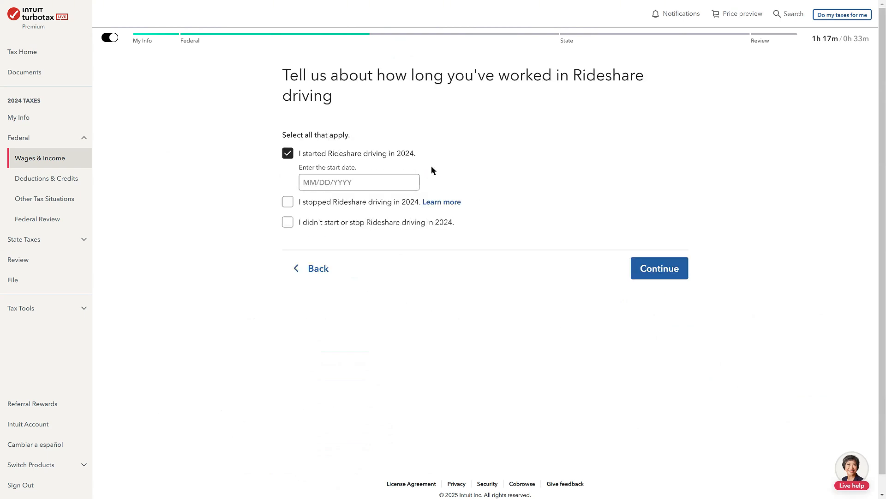
click(372, 181)
click(286, 154)
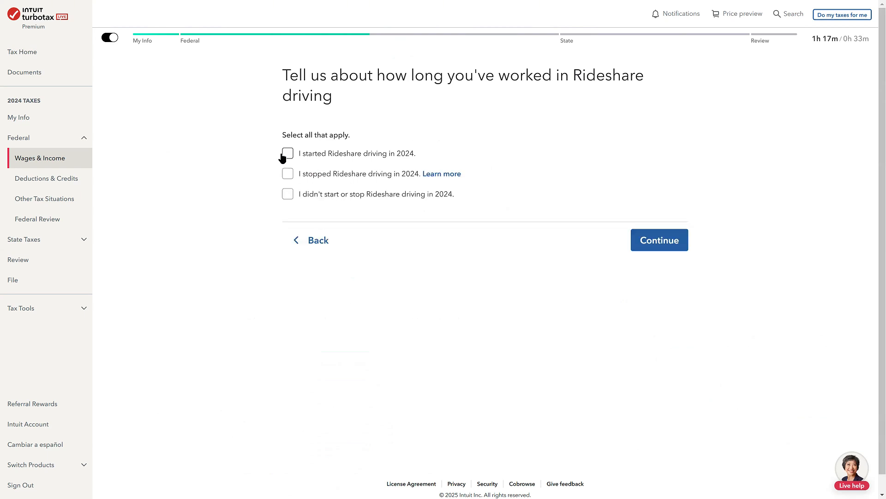
click(291, 173)
click(287, 174)
State that Rideshare driving neither started nor stopped in 2024 and that no employees were paid
click(287, 195)
click(674, 249)
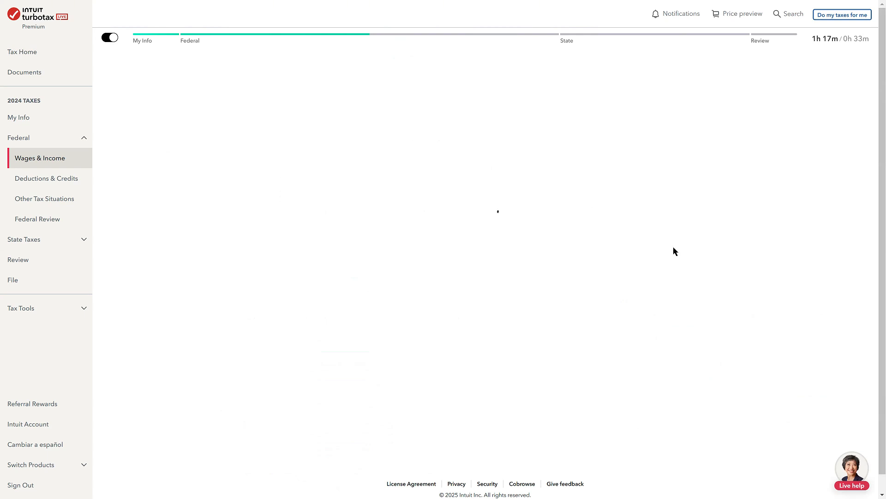
click(311, 162)
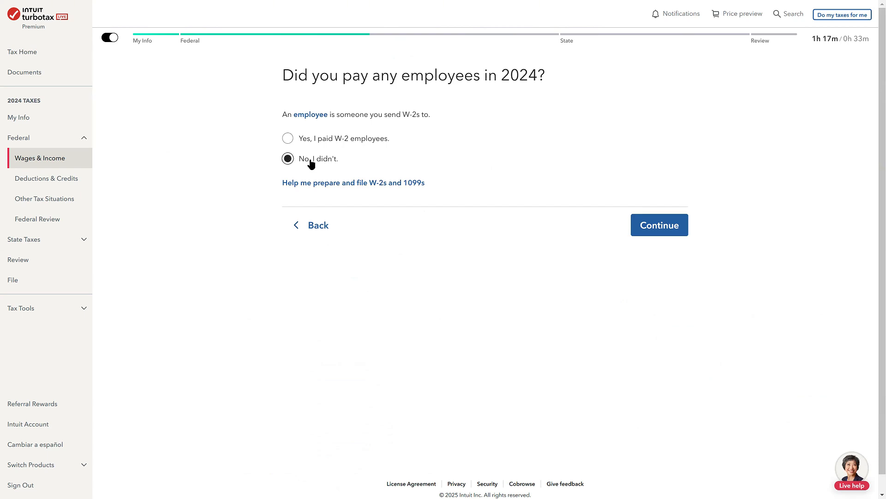
click(677, 239)
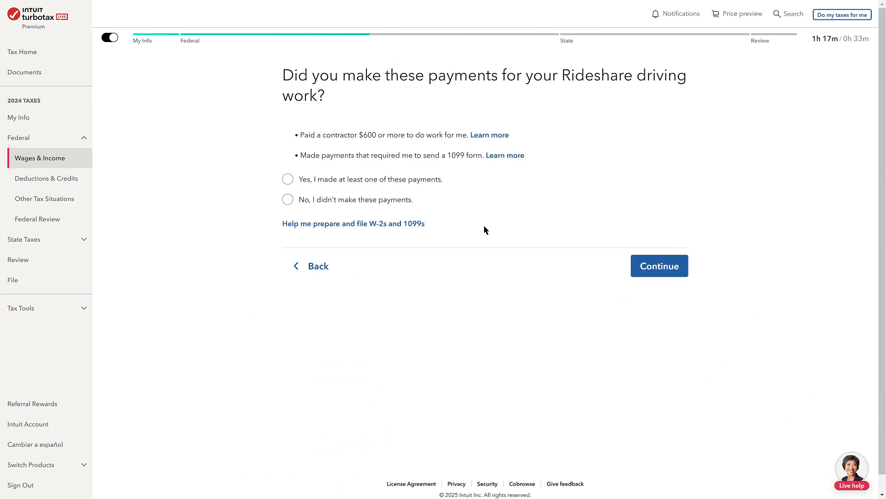
Answer that no contractor or 1099 payments were made and that none of the less common situations apply
click(333, 210)
click(668, 274)
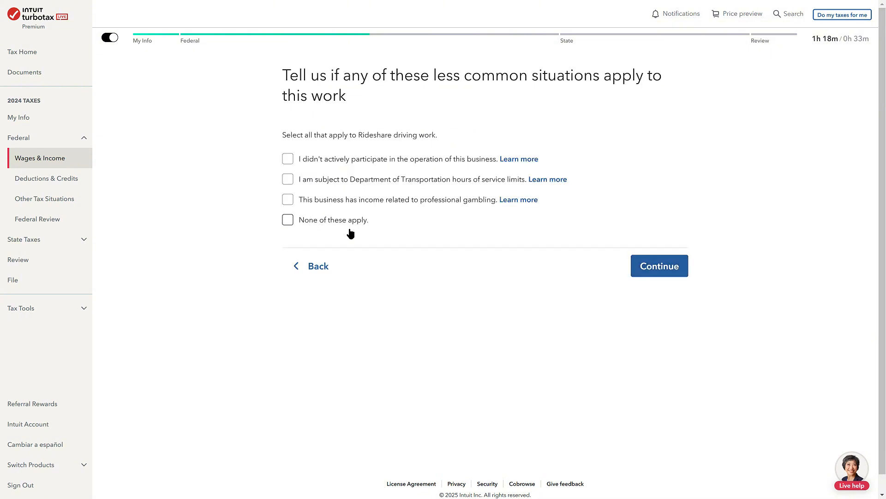
click(333, 225)
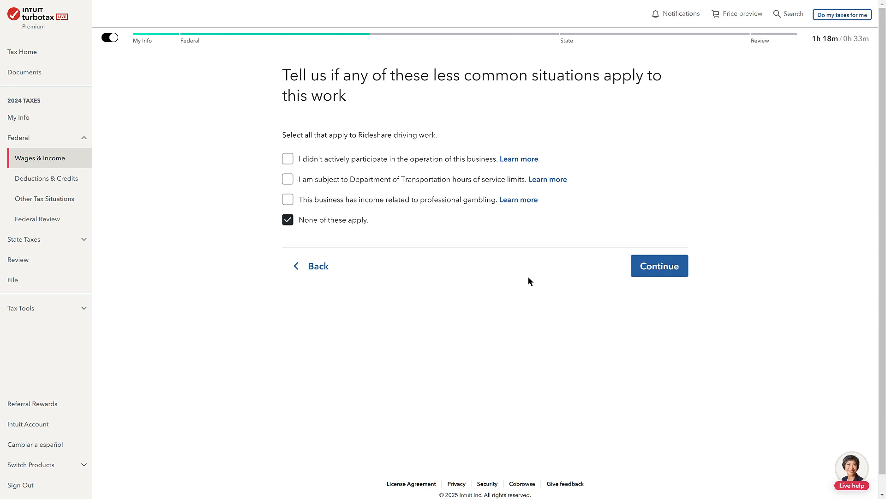
click(658, 274)
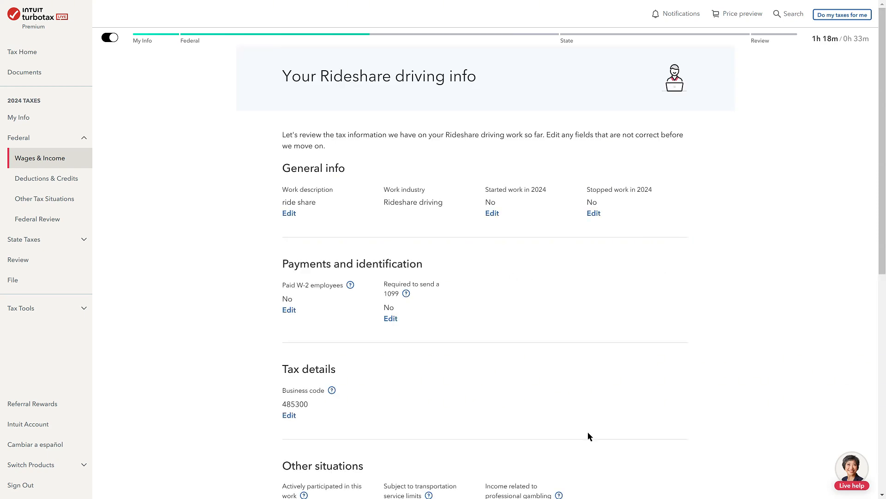
Review and approve the Rideshare driving info summary, and skip importing transactions from Square
scroll(530, 287, down, 3)
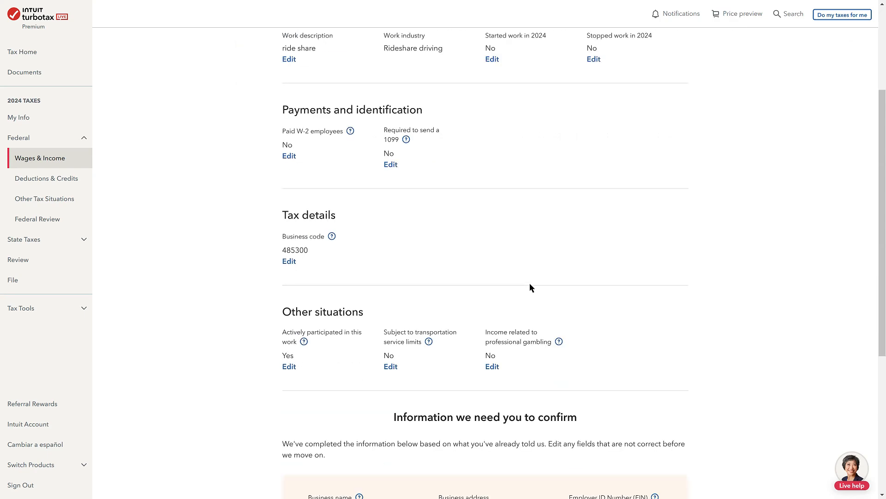
scroll(530, 287, up, 2)
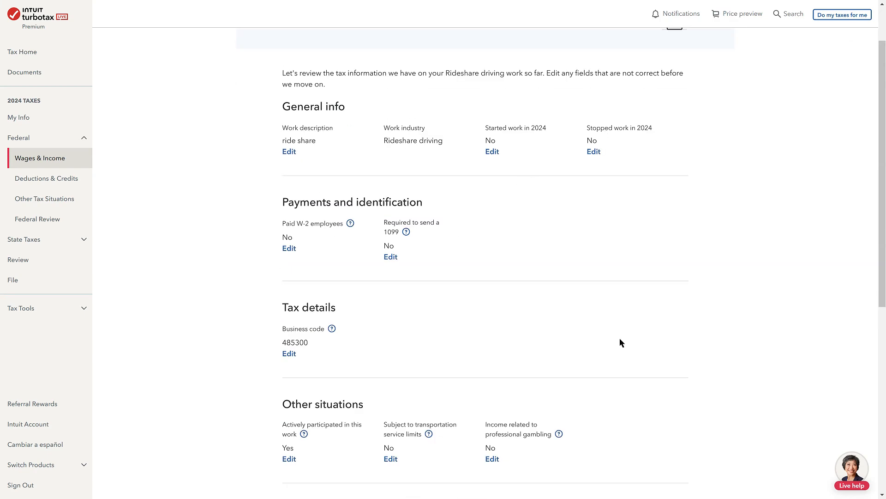
scroll(619, 338, down, 4)
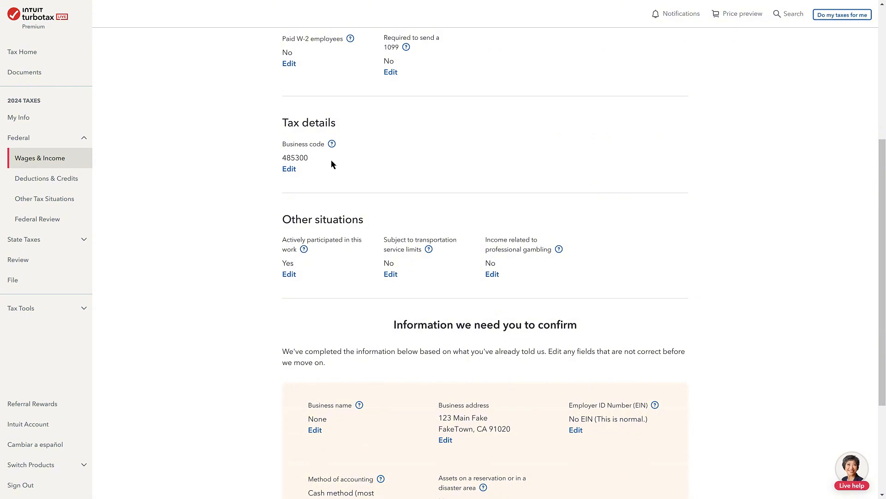
scroll(331, 161, down, 2)
scroll(331, 161, down, 1)
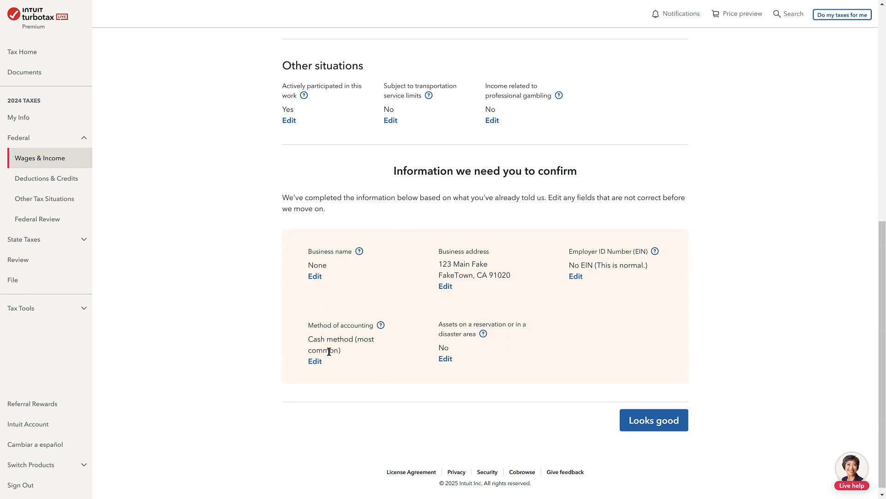
click(637, 419)
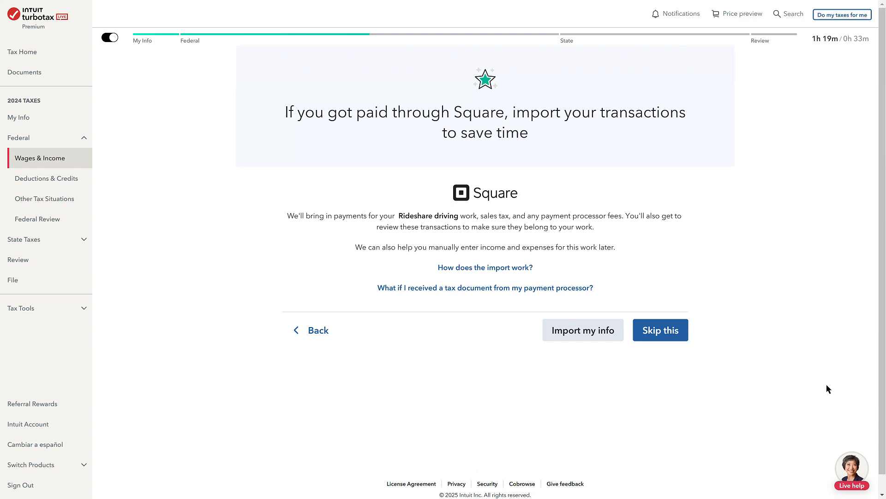
click(665, 332)
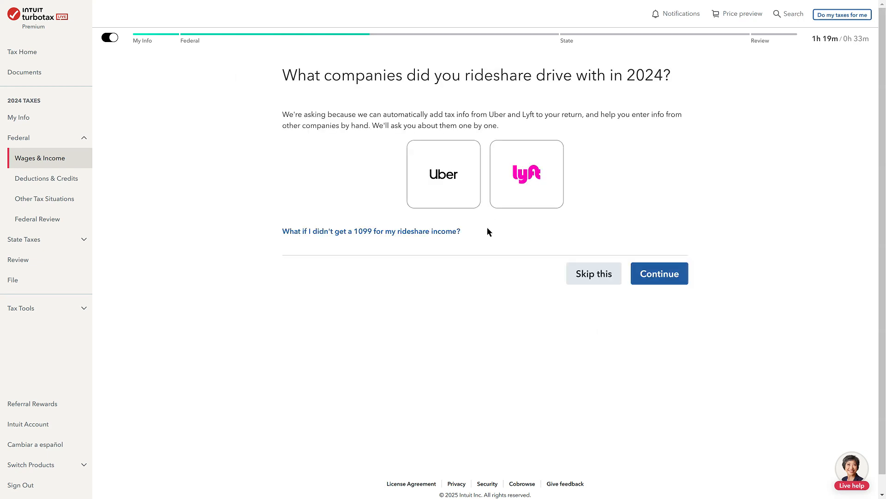
click(473, 189)
click(497, 179)
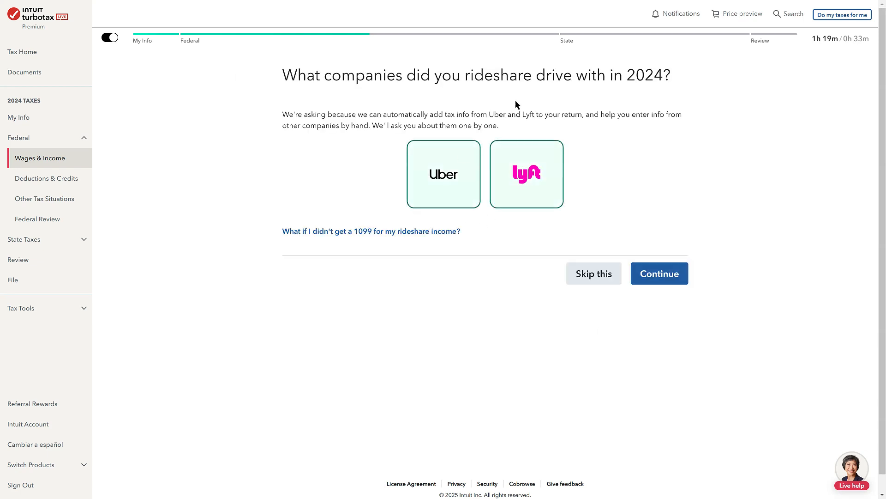
click(460, 186)
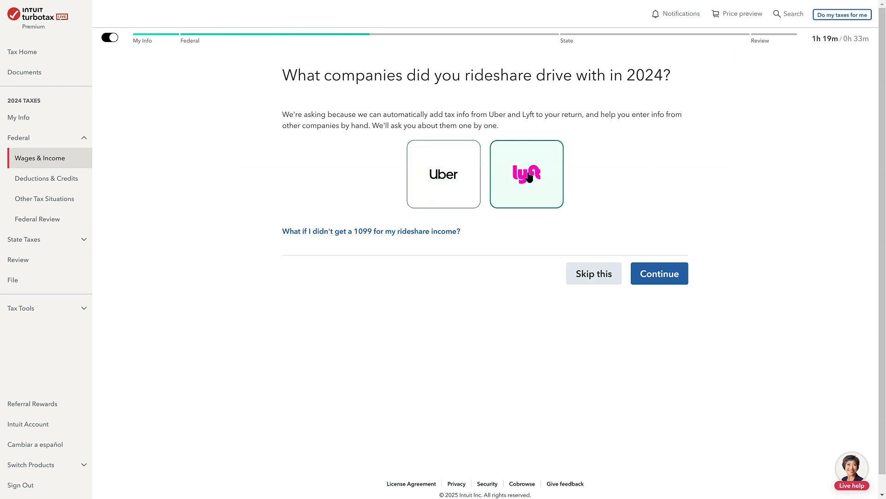
click(522, 185)
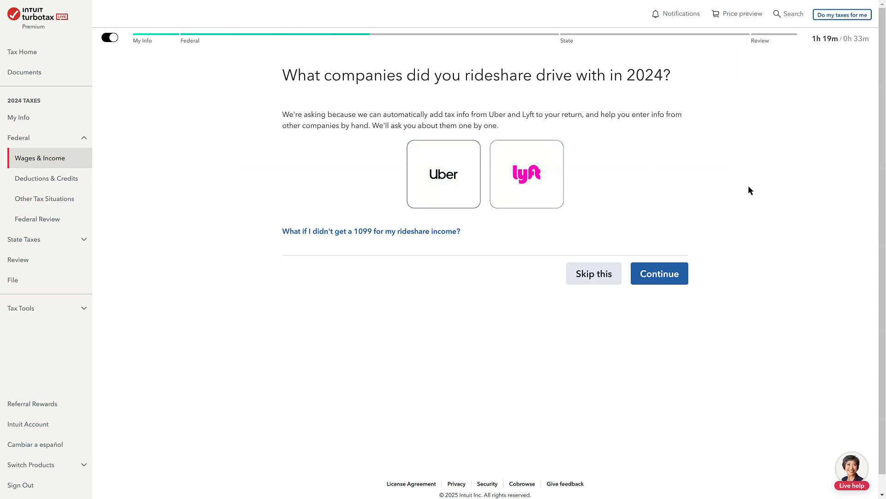
Continue without selecting any rideshare company and choose Form 1099-NEC as the income type for the work
click(662, 280)
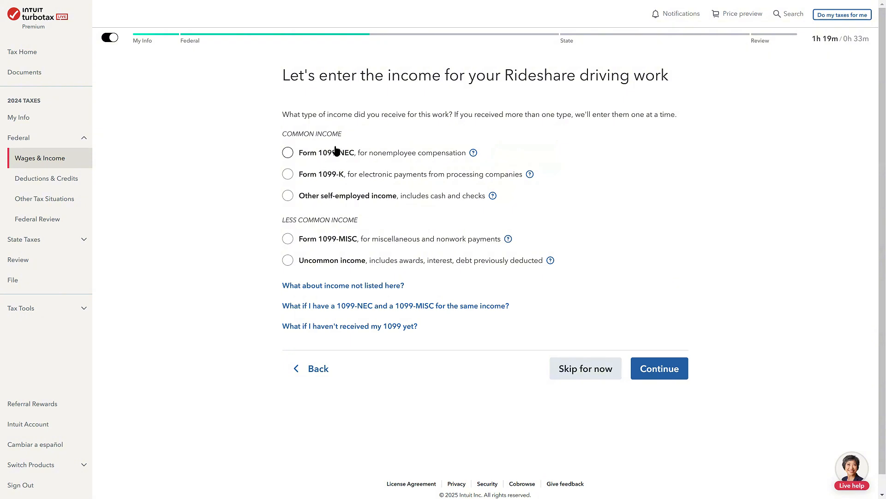
click(364, 156)
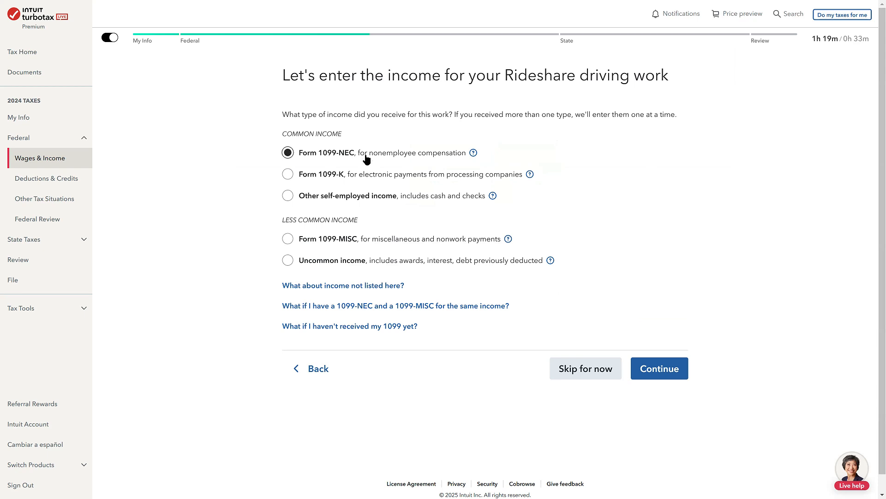
click(393, 180)
click(382, 156)
click(337, 178)
click(388, 150)
click(385, 161)
click(388, 145)
click(658, 376)
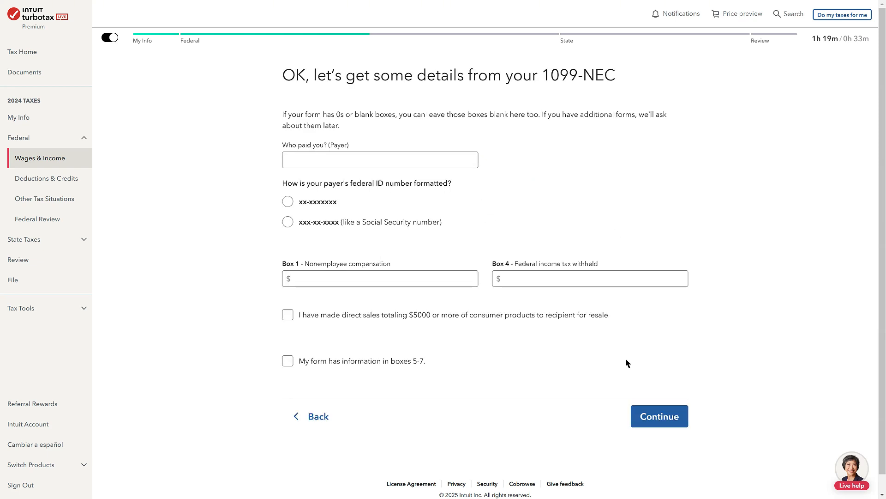
Go back from the 1099-NEC details without filling them in and answer No to adding more Rideshare driving income
click(323, 415)
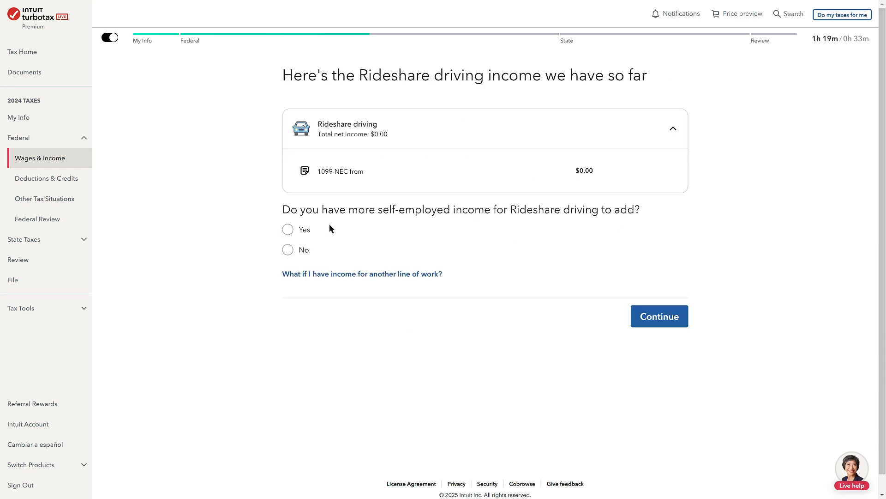
click(289, 250)
click(664, 320)
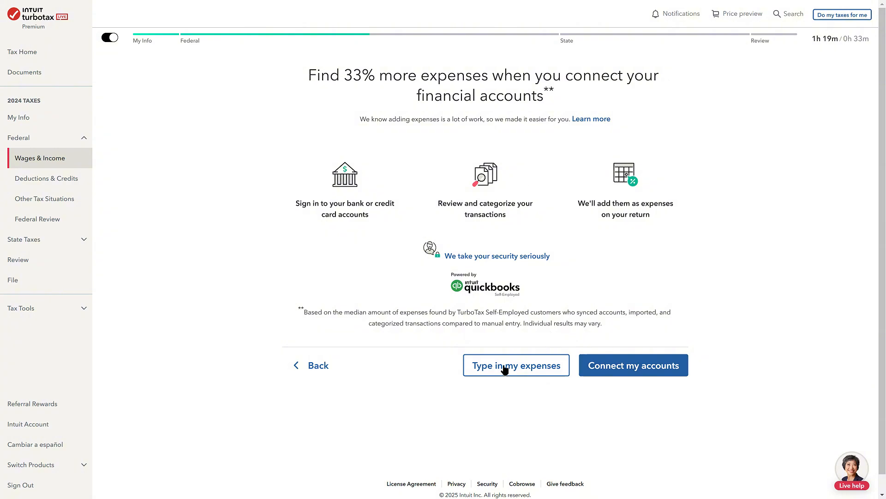
Choose to type in the expenses manually, skip the survey about the reason and proceed to the expense category selection
click(503, 365)
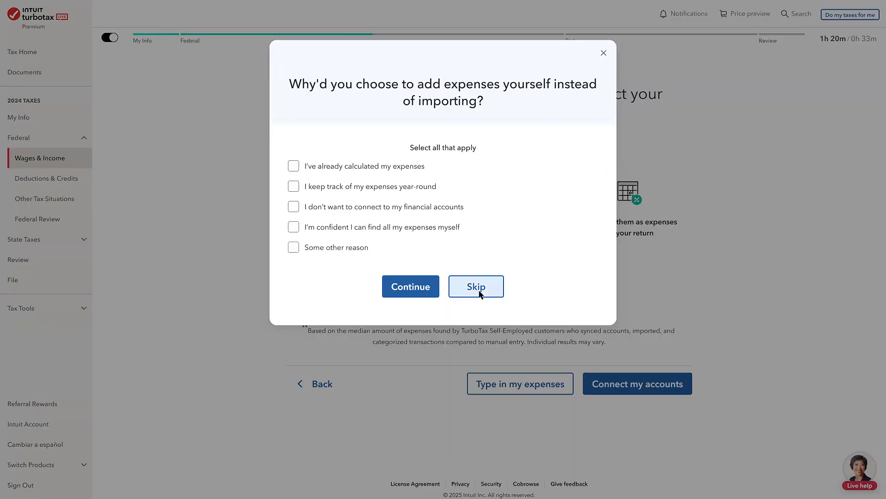
click(457, 288)
click(639, 443)
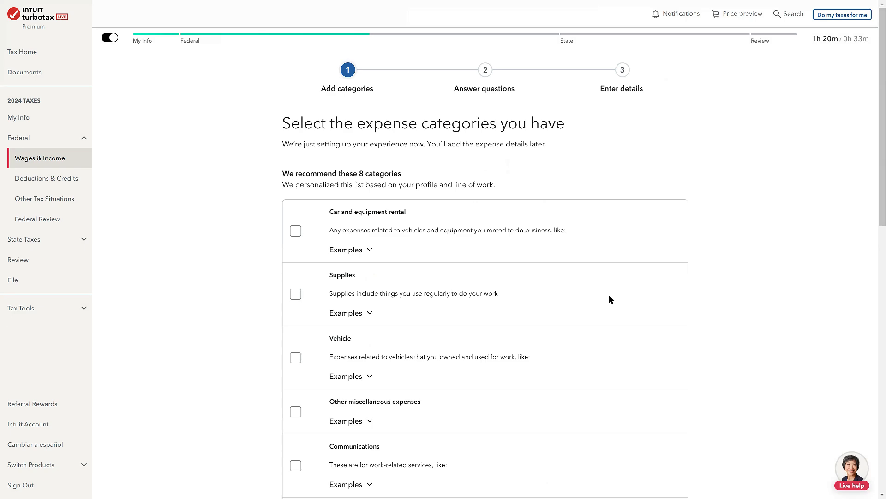
Select the Supplies, Vehicle, Other miscellaneous expenses, Communications and Meals (50% limit) expense categories
scroll(610, 300, down, 3)
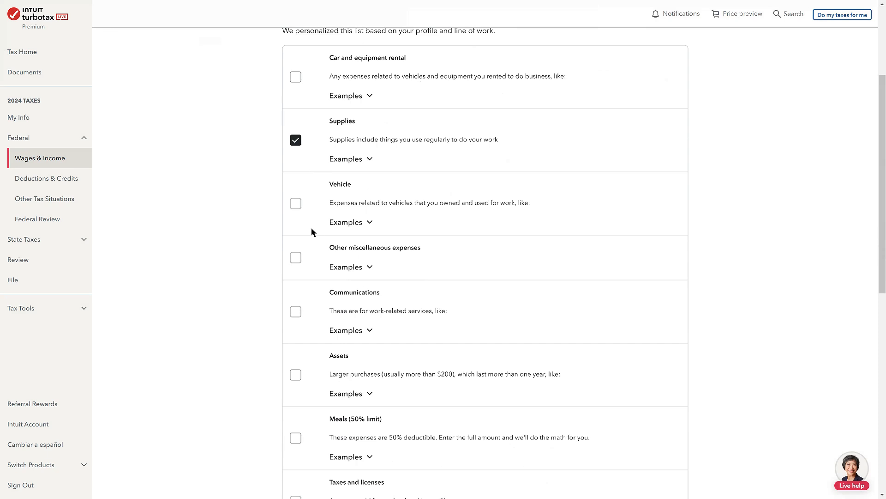
click(295, 206)
scroll(250, 202, down, 2)
click(295, 166)
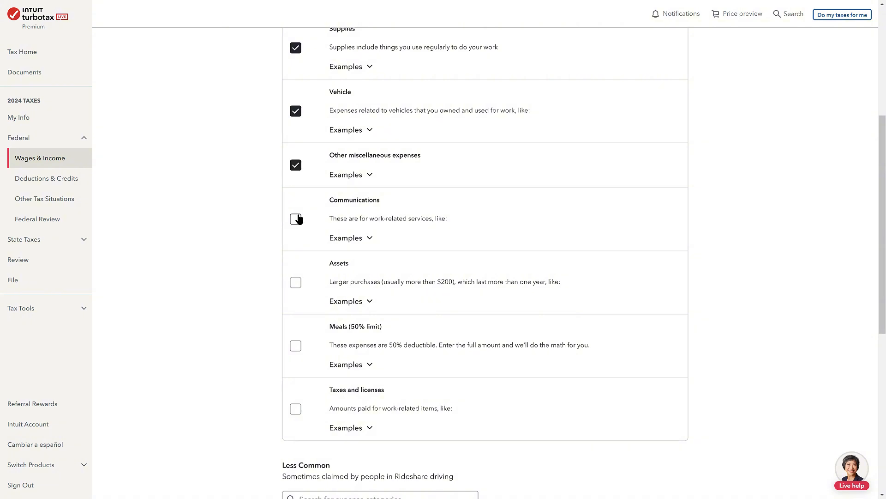
click(295, 219)
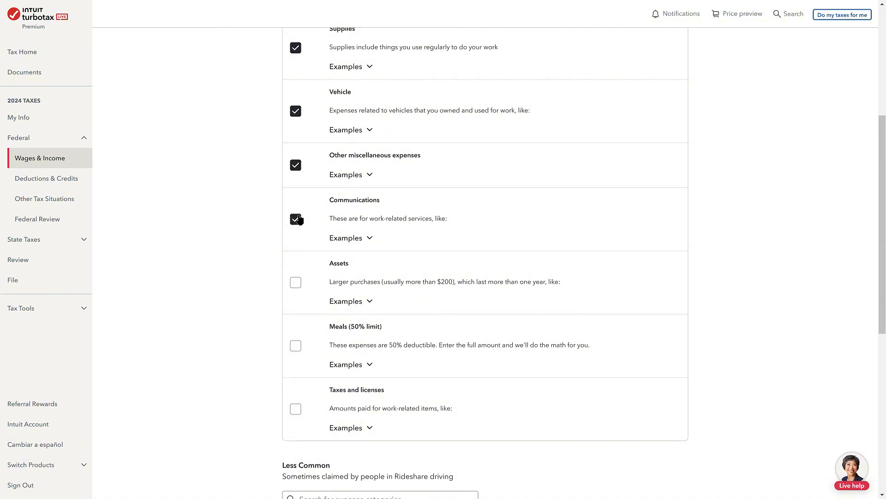
click(296, 346)
Look through the less common expense categories and continue without selecting any of them
scroll(595, 402, down, 5)
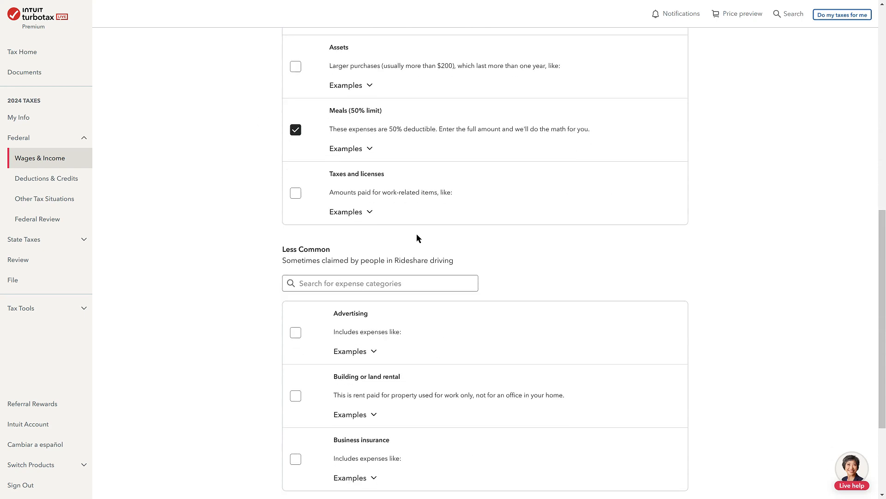
scroll(416, 234, down, 1)
scroll(399, 230, down, 3)
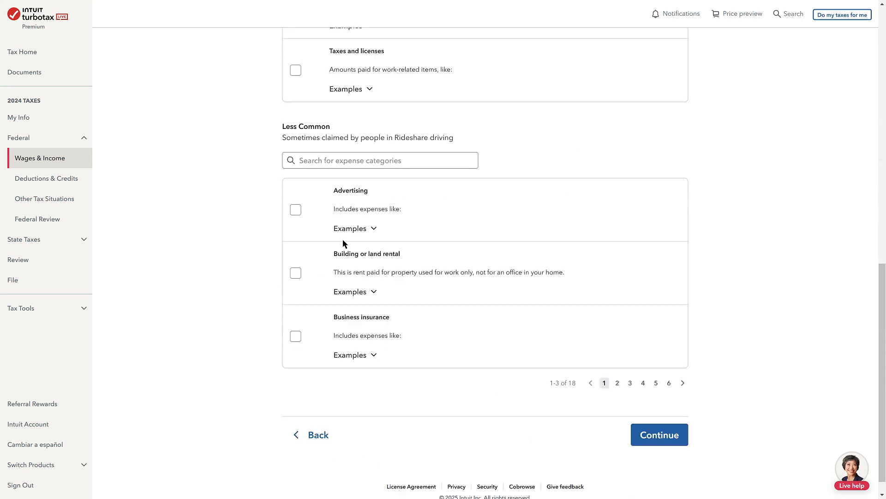
click(618, 386)
click(630, 384)
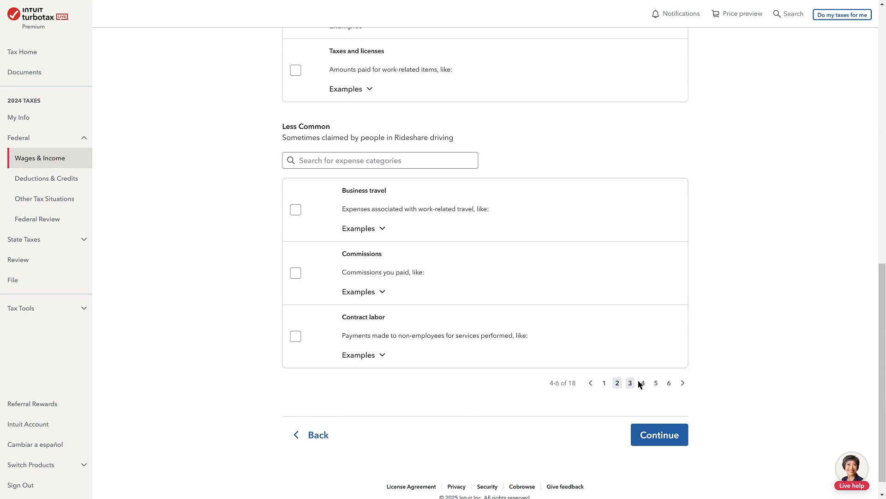
click(655, 385)
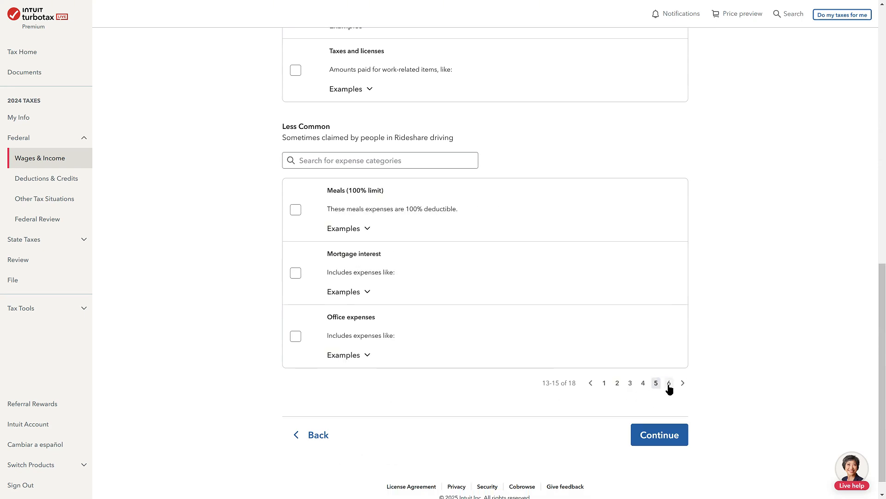
click(668, 385)
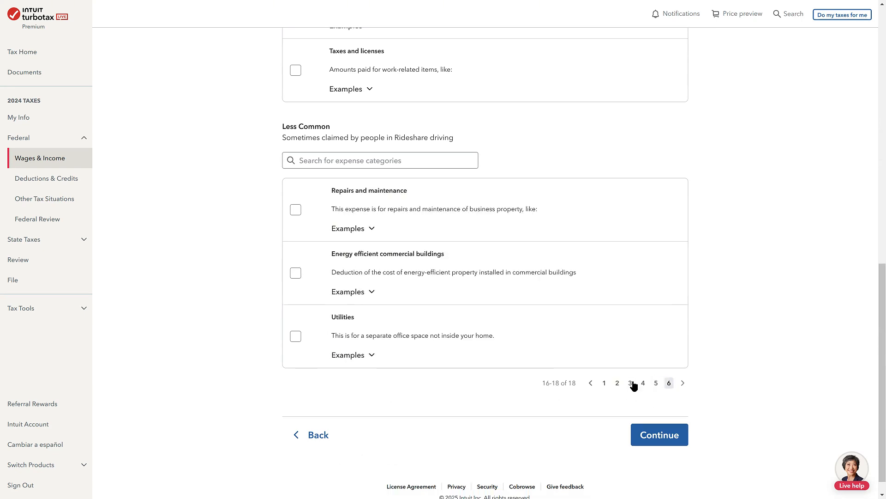
click(650, 434)
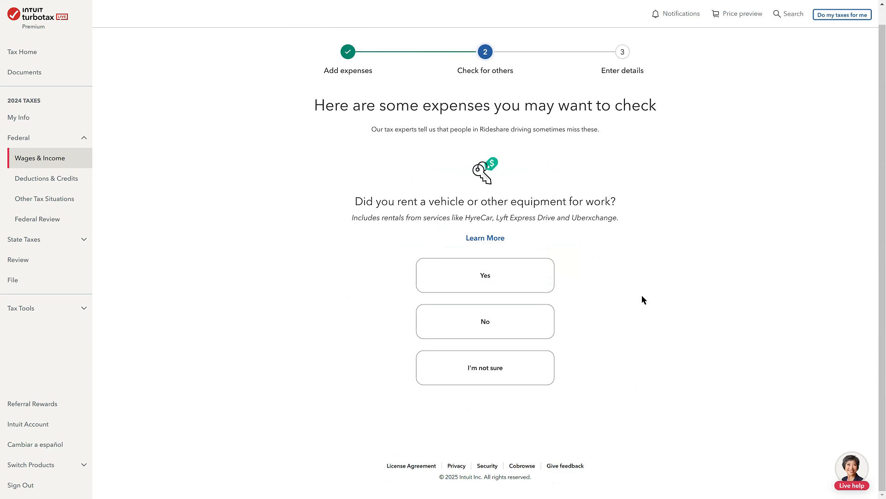
Answer No to vehicle or equipment rental, major purchases, and taxes or license fees, and continue to the expense list
click(484, 320)
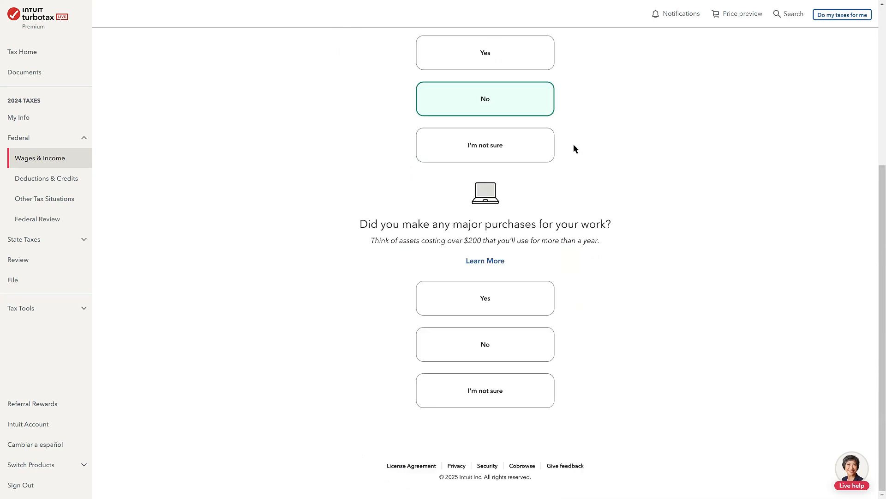
click(552, 344)
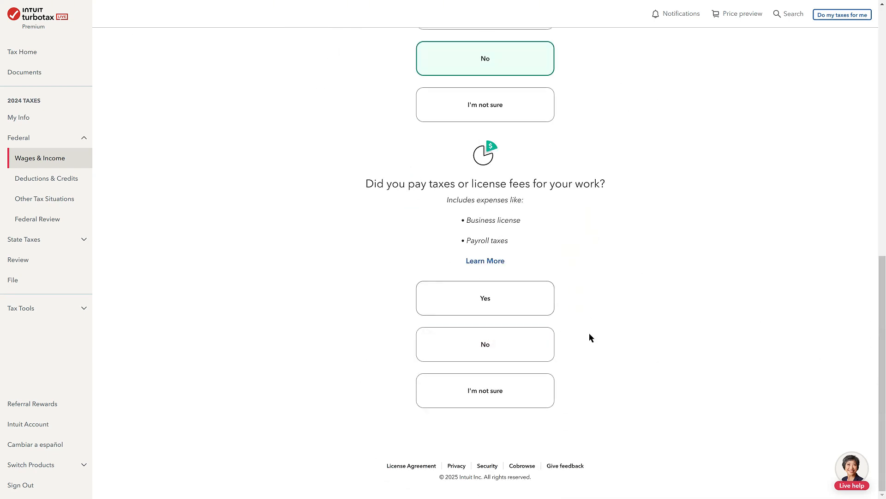
click(519, 342)
scroll(597, 362, down, 2)
click(651, 413)
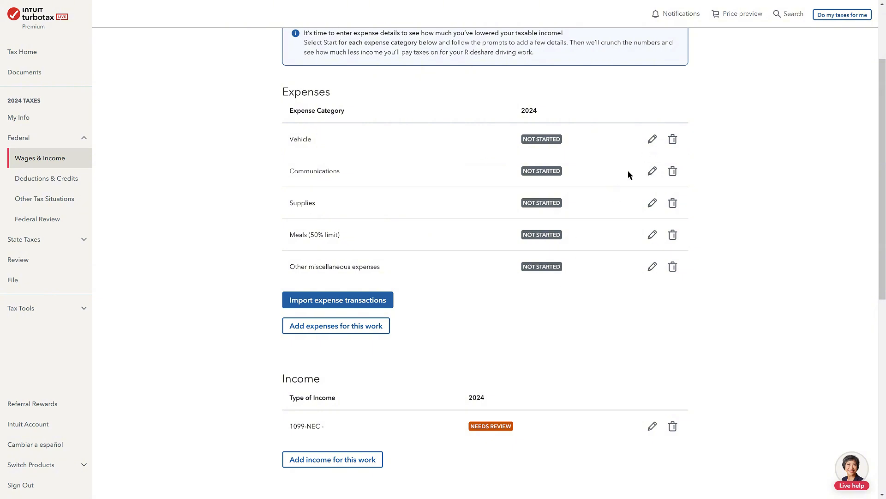
Add a communication expense described as "cell phone" with an amount of $1,200 and save it
click(653, 171)
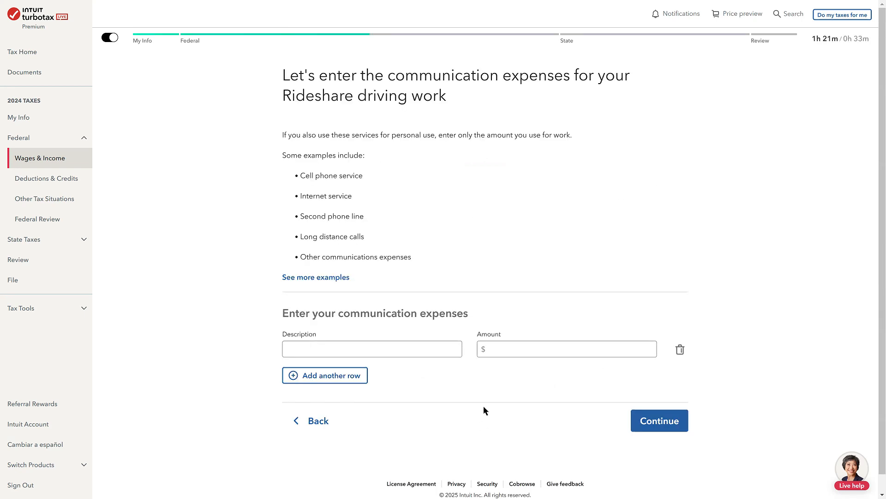
click(425, 345)
text(c)
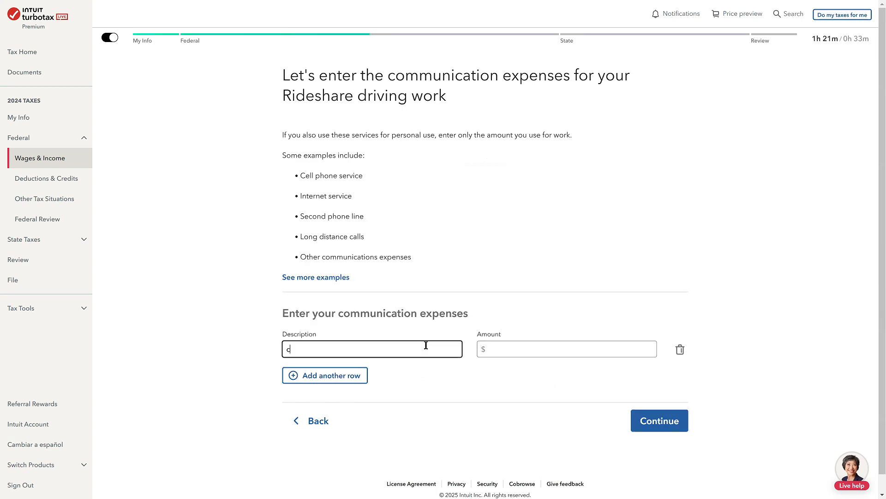
text(ell phone)
key(Tab)
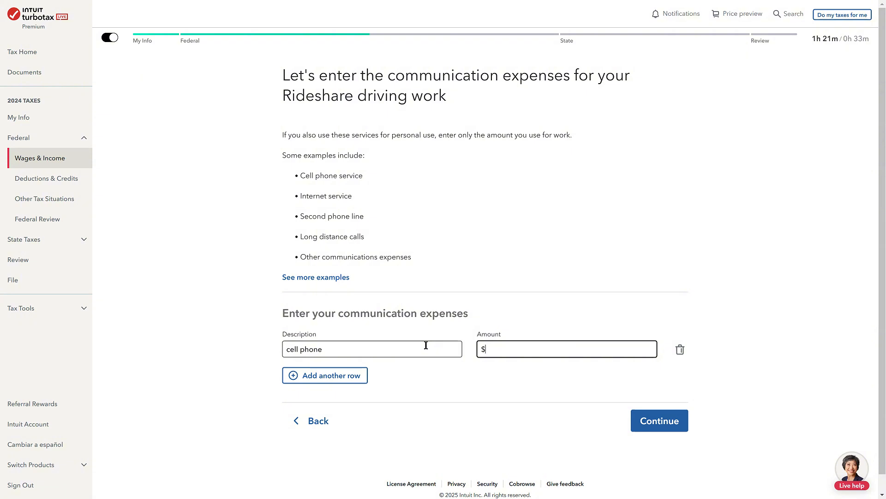
text(1200)
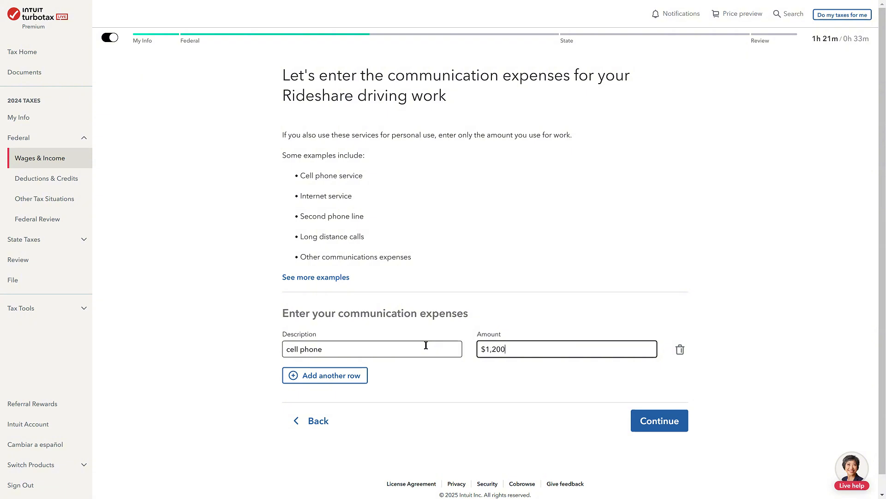
click(646, 424)
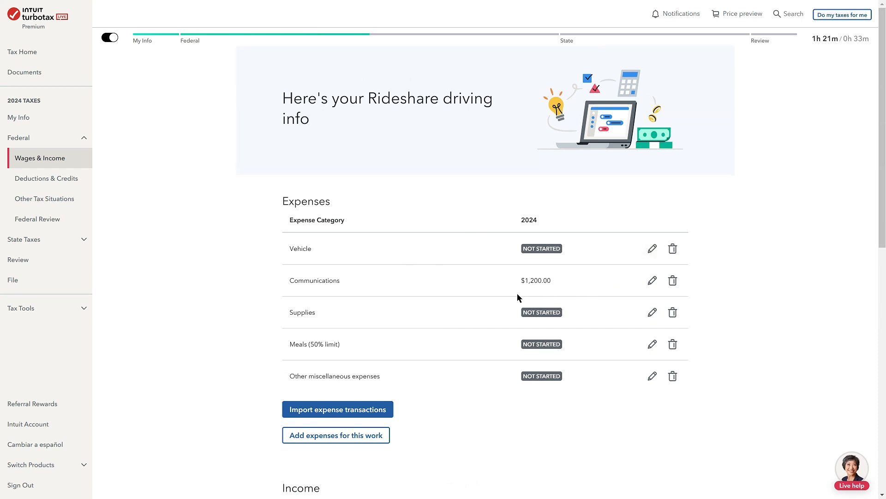
Try adding another row to the communication expenses, and go back without filling it in
click(651, 283)
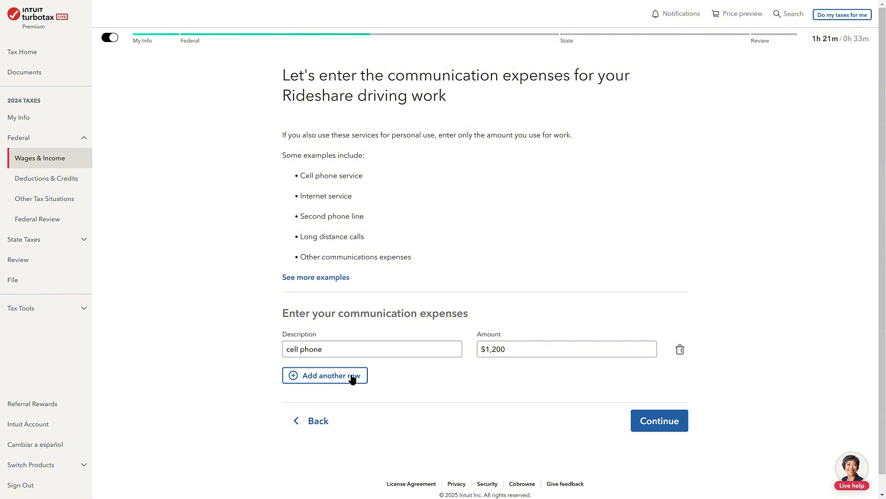
click(358, 378)
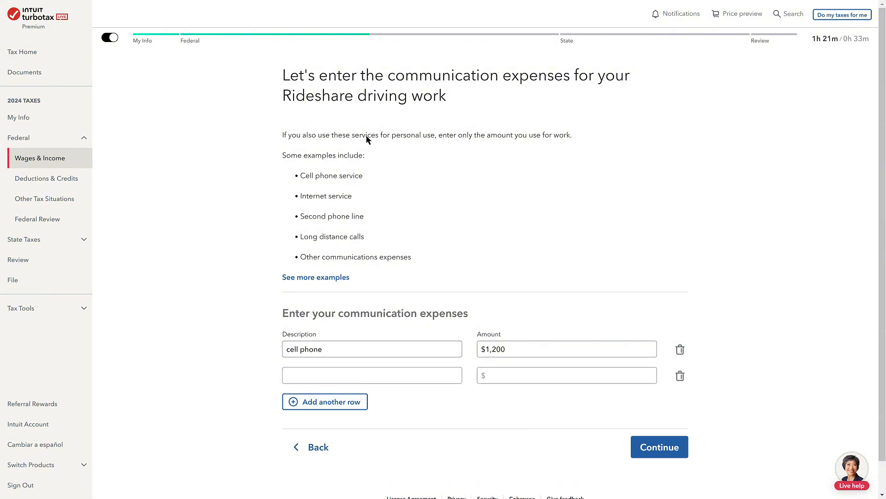
click(325, 383)
click(533, 371)
click(317, 446)
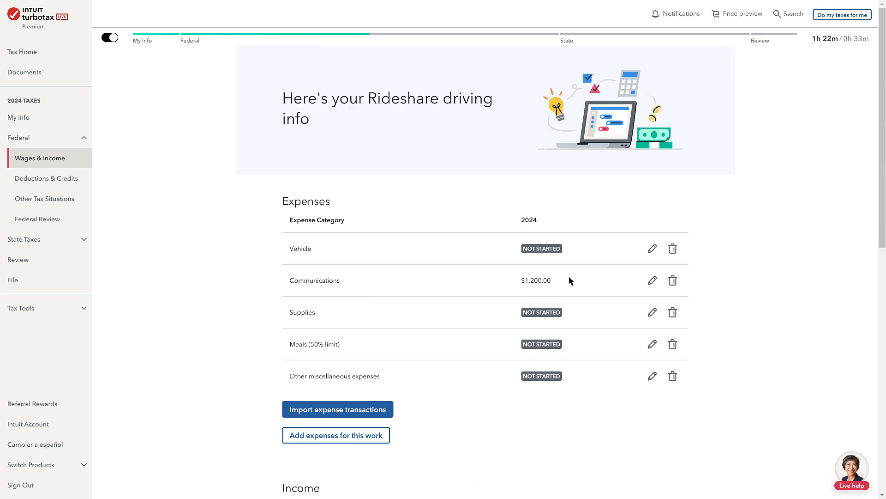
Start the Vehicle expense, answer Yes to using a car for the work, and enter "car" as the make and model
click(651, 251)
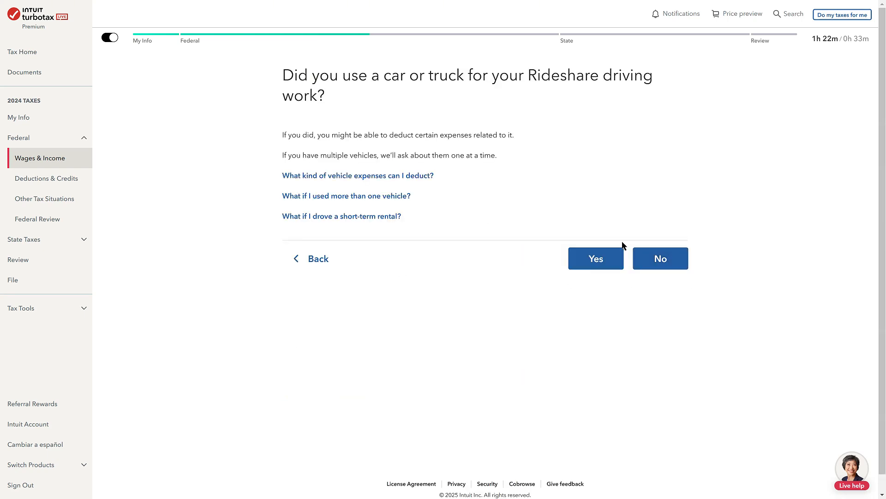
click(595, 257)
click(367, 125)
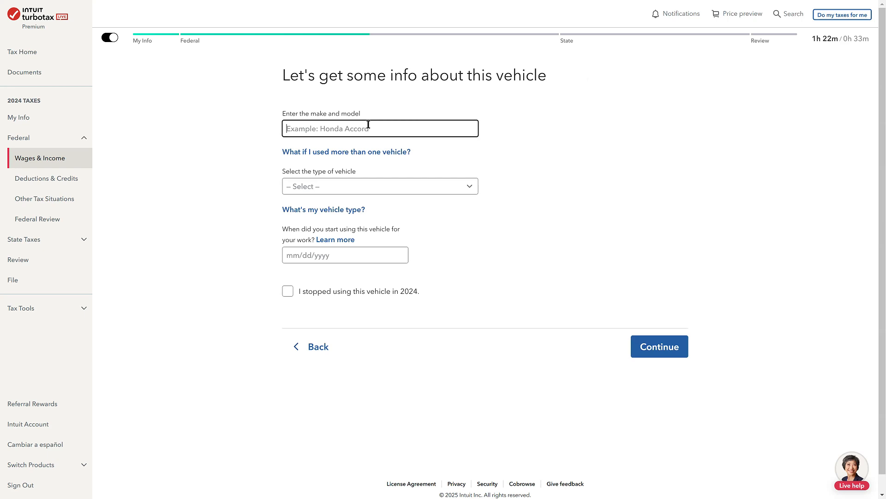
text(hon)
key(BackSpace)
key(BackSpace)
key(BackSpace)
text(car)
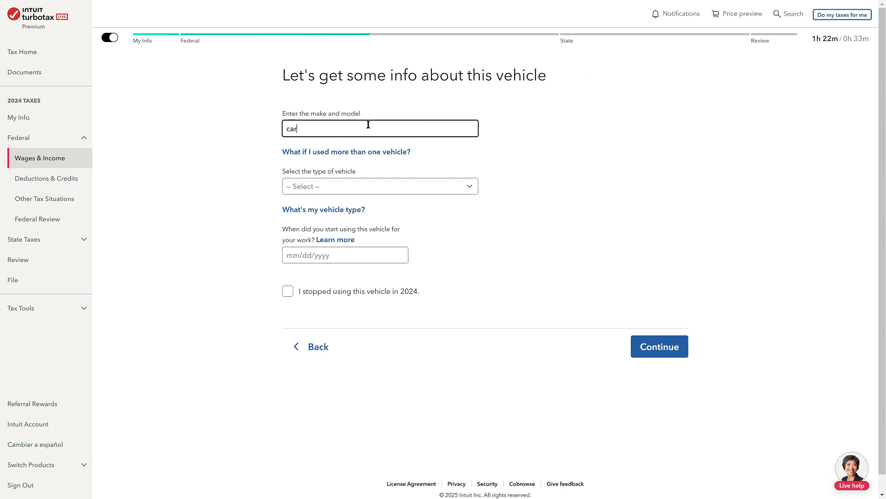
Set the vehicle type to Auto under 6,000 lbs and its work start date to 01/01/2020, and continue
click(365, 188)
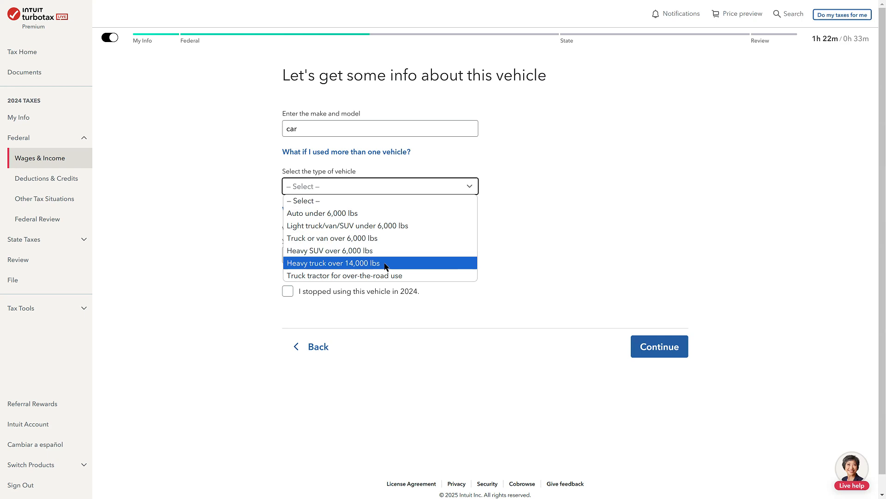
click(324, 215)
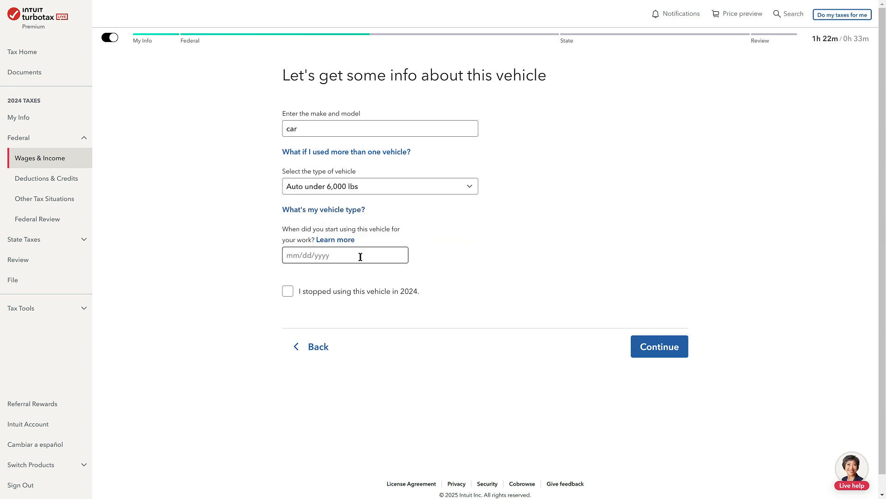
click(331, 255)
text(01/01/2020)
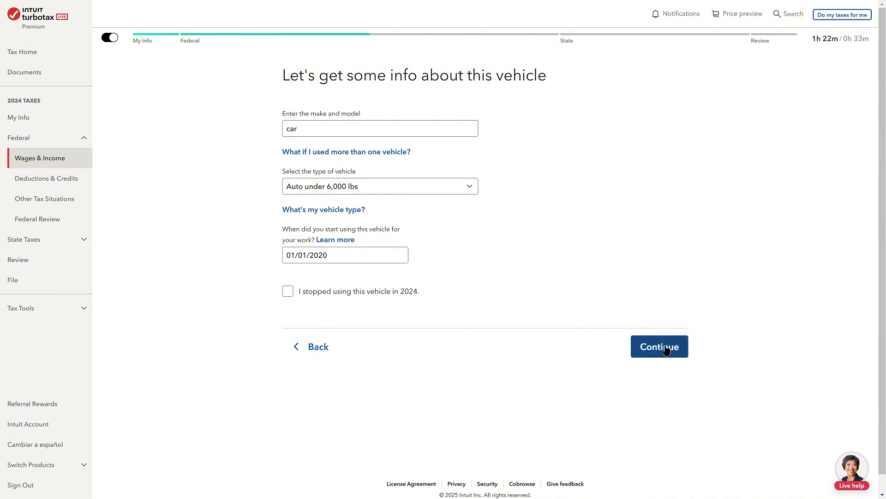
click(666, 350)
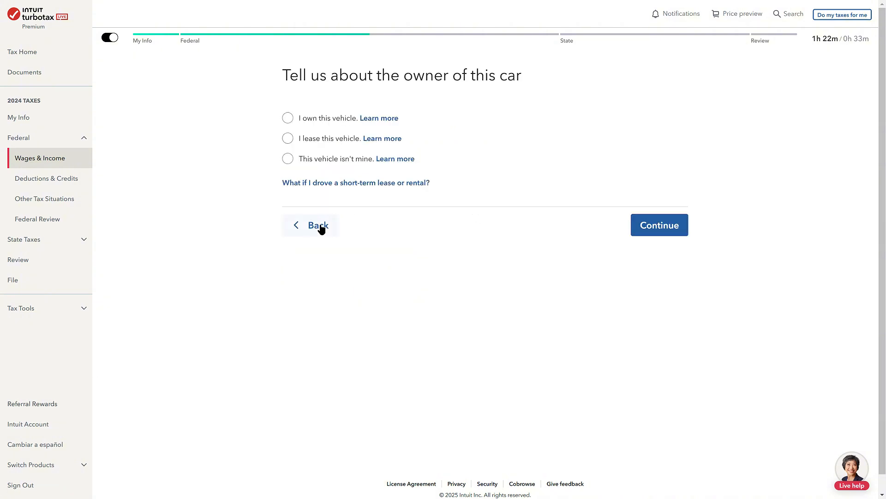
State that the vehicle is owned and was available for personal use, with no other vehicle available for personal use
click(331, 119)
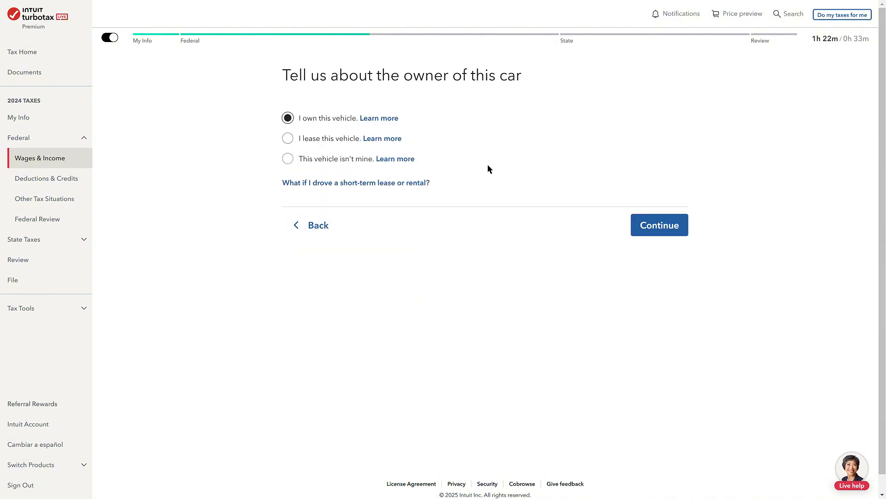
click(648, 223)
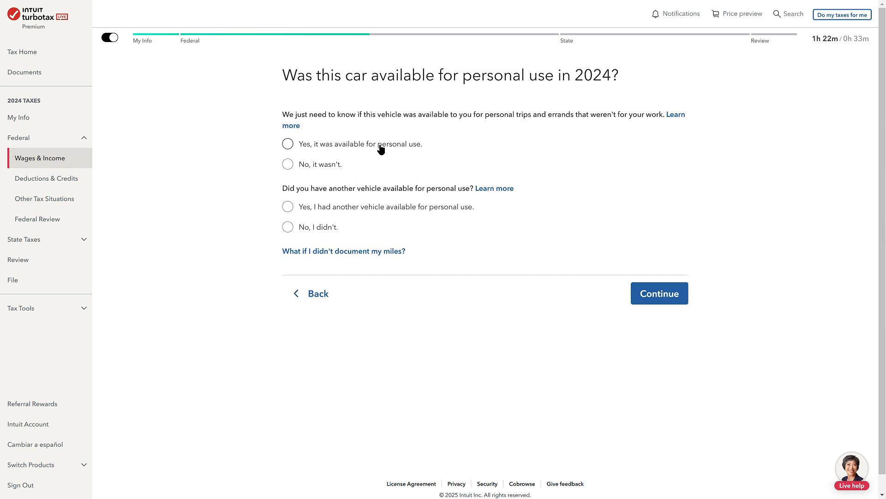
click(381, 149)
click(298, 227)
click(646, 300)
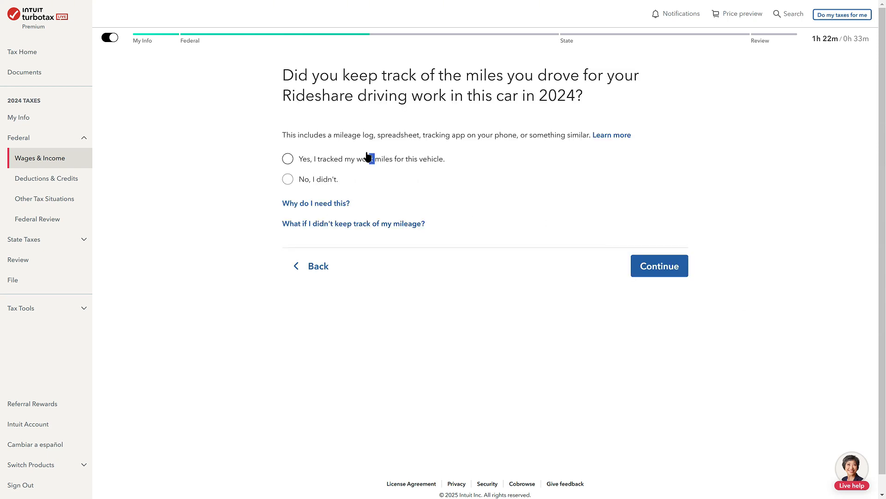
Confirm that work miles were tracked, enter 37000 total miles and 37000 Rideshare driving miles for 2024, and continue to the standard mileage deduction question
click(351, 159)
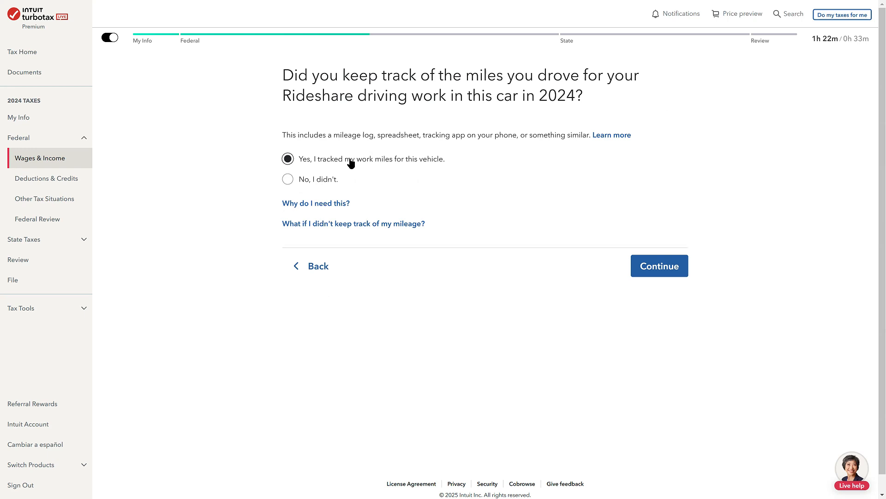
click(674, 264)
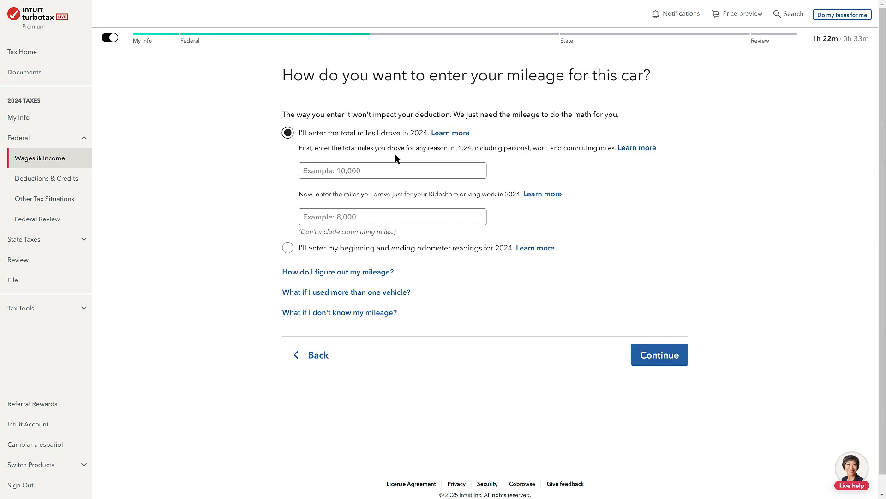
click(388, 169)
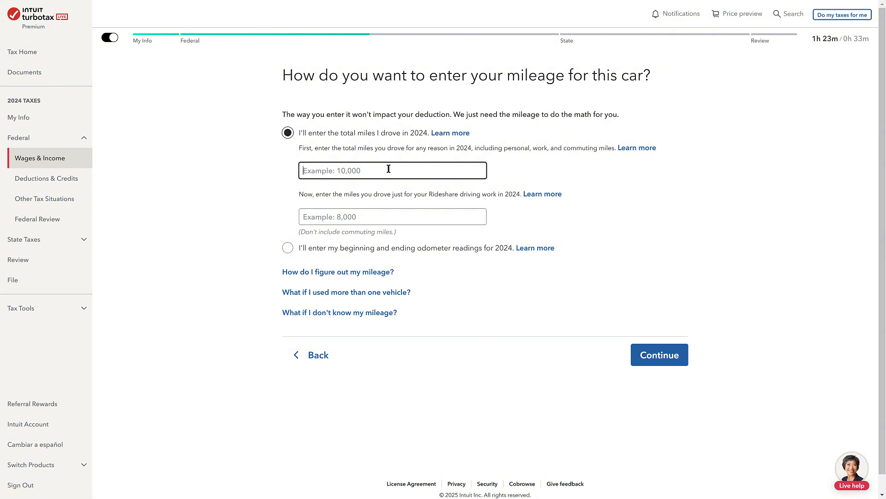
text(37000)
click(368, 217)
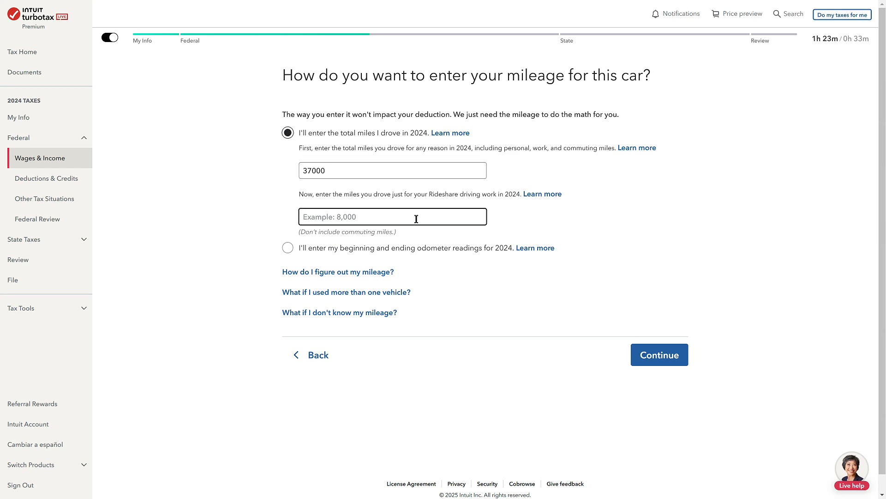
text(37)
text(000)
click(467, 380)
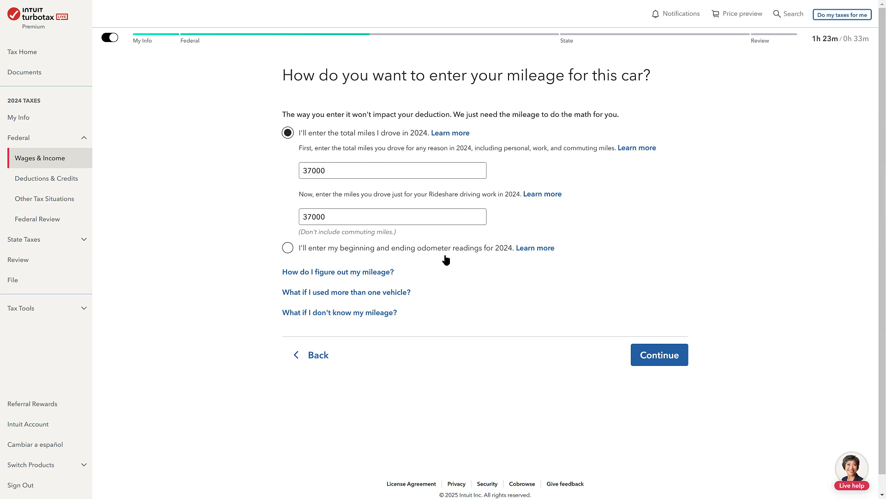
click(660, 355)
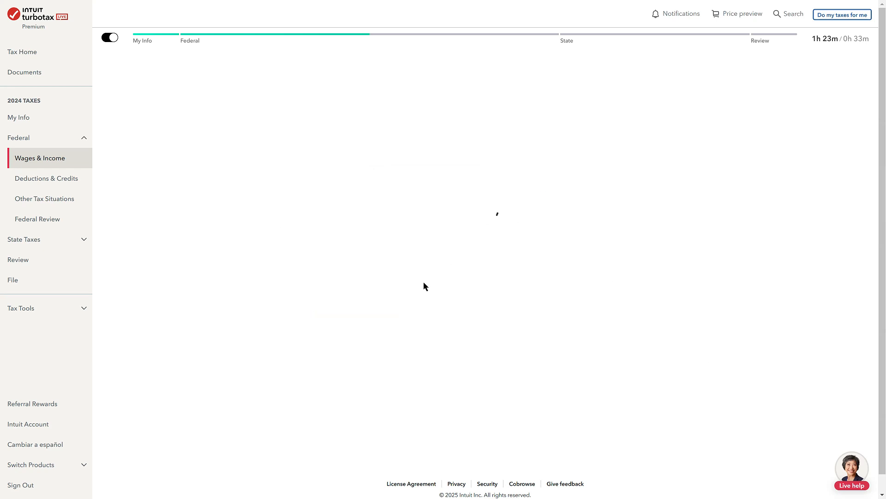
click(686, 255)
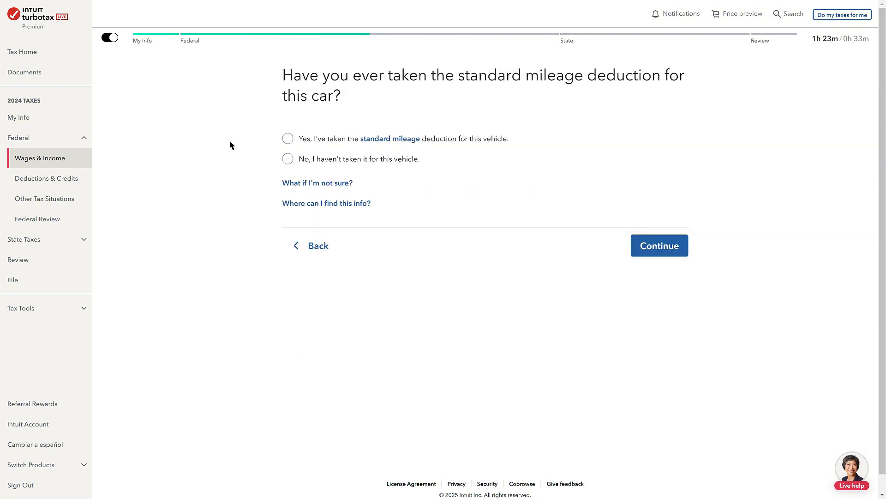
State that the standard mileage deduction has been taken for this vehicle before, and continue
click(319, 143)
click(350, 163)
click(327, 143)
click(657, 246)
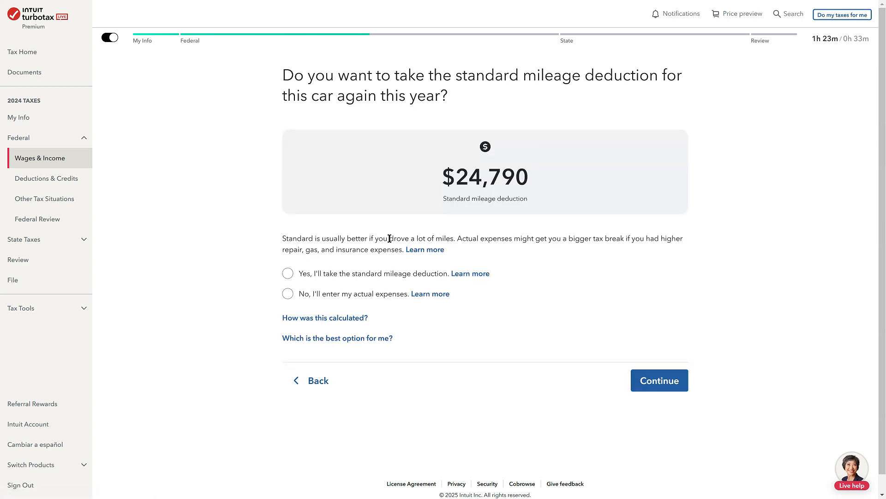
Check the calculated standard mileage deduction, choose to take it for this car again this year, and continue
drag(520, 199, 401, 196)
click(570, 168)
drag(570, 168, 420, 161)
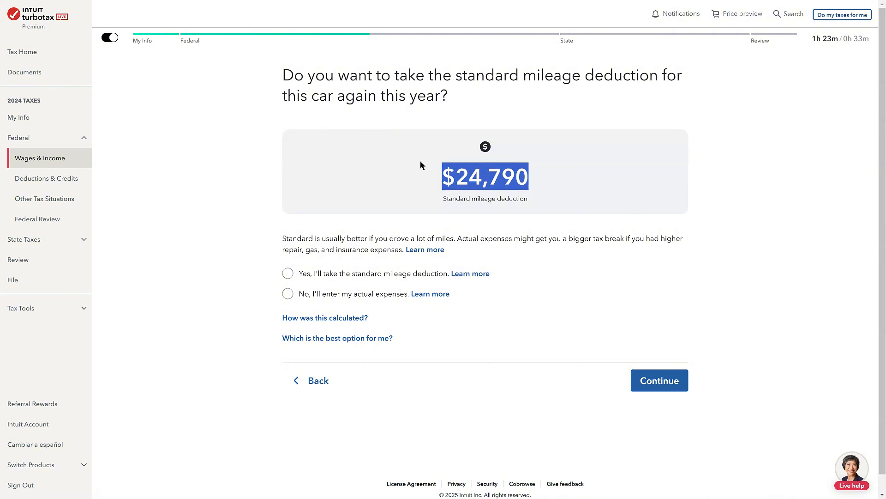
click(622, 198)
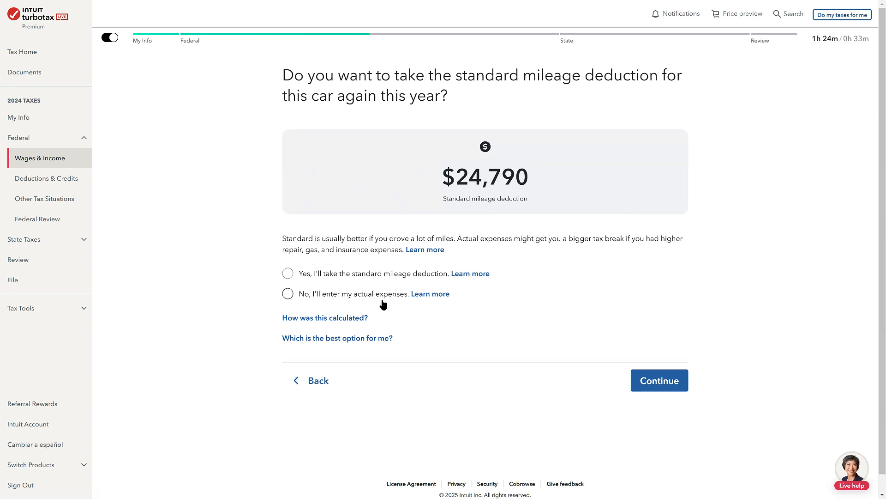
click(364, 274)
click(657, 381)
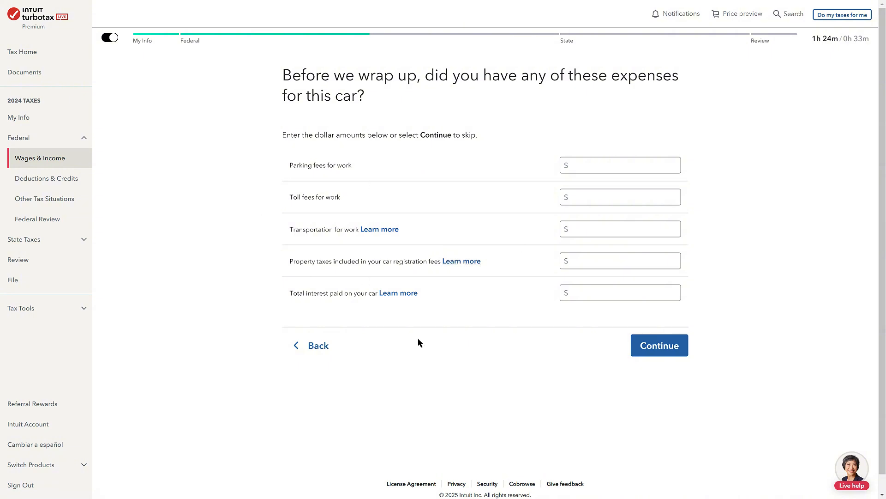
Skip the additional car expenses, accept the vehicle deduction, and state that all vehicles driven for this work have been added
click(659, 345)
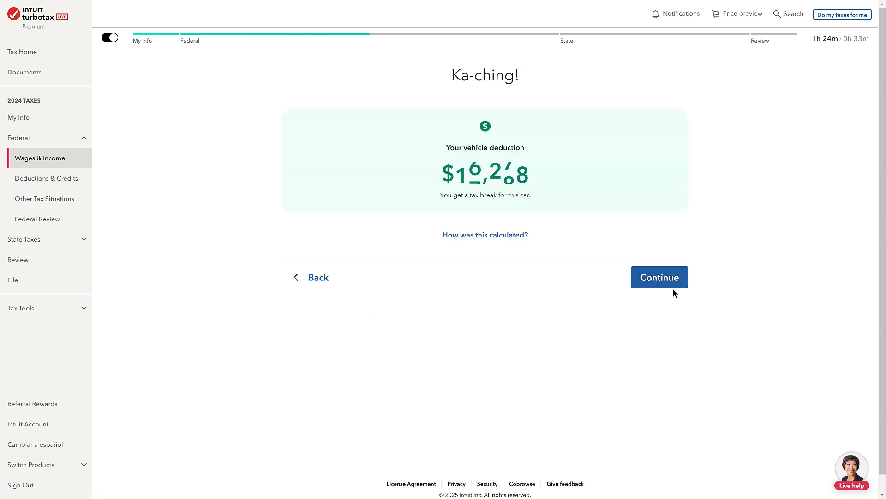
click(653, 283)
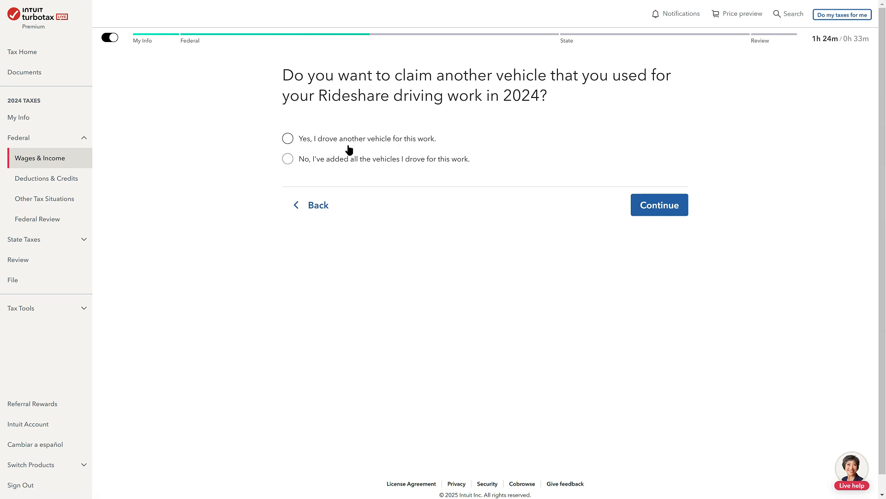
click(340, 158)
click(656, 203)
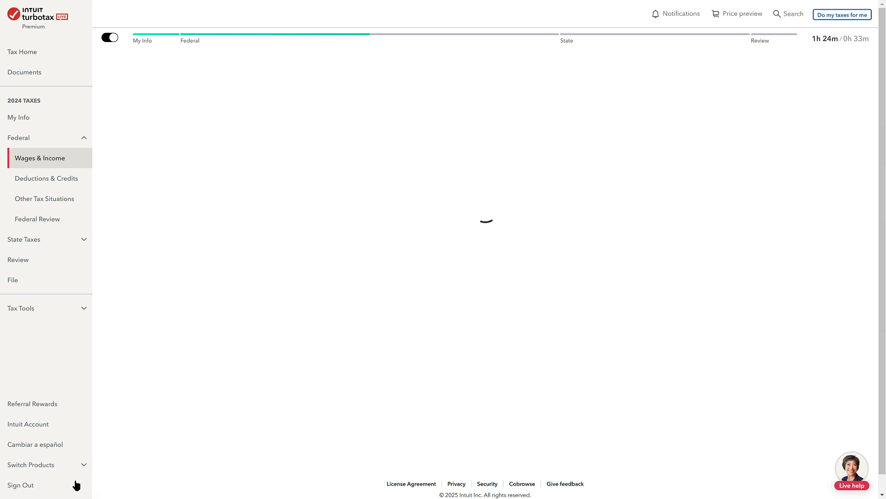
Start adding income for the Rideshare driving work with the type Other self-employed income
scroll(448, 229, down, 3)
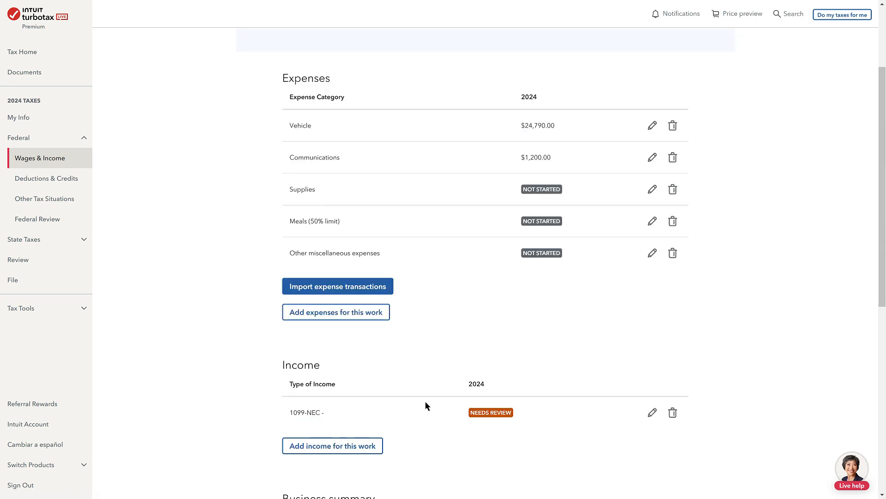
click(346, 449)
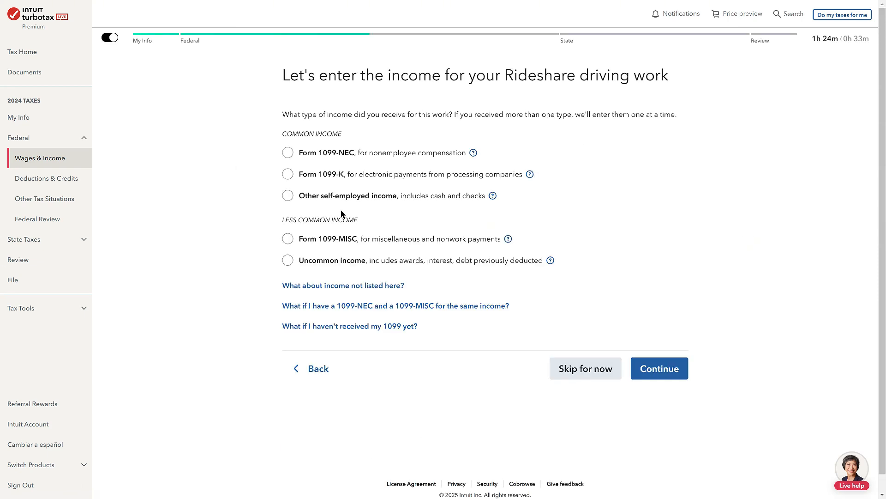
click(303, 195)
click(673, 378)
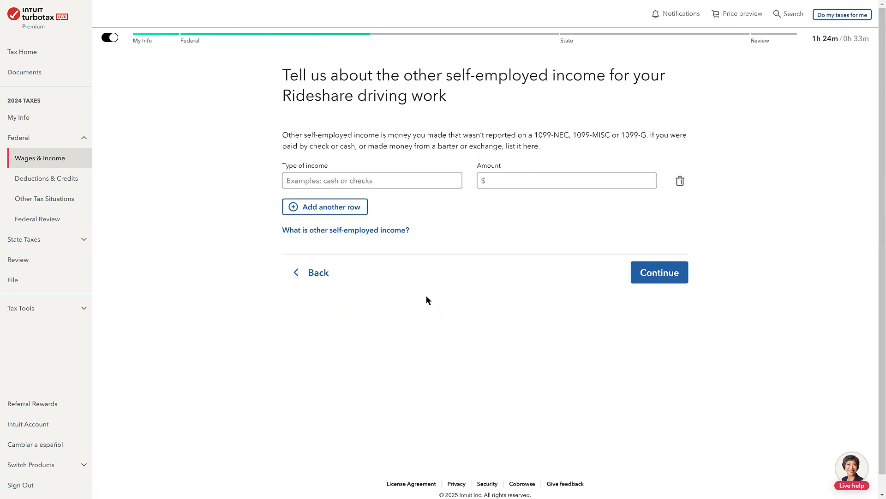
Enter "cash" as the type of income with an amount of $50000, and save the entry
click(392, 180)
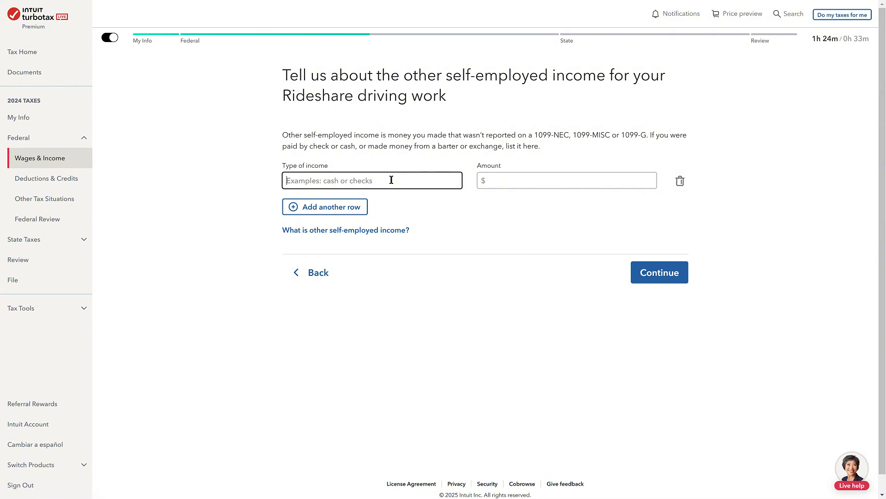
text(cash)
click(527, 184)
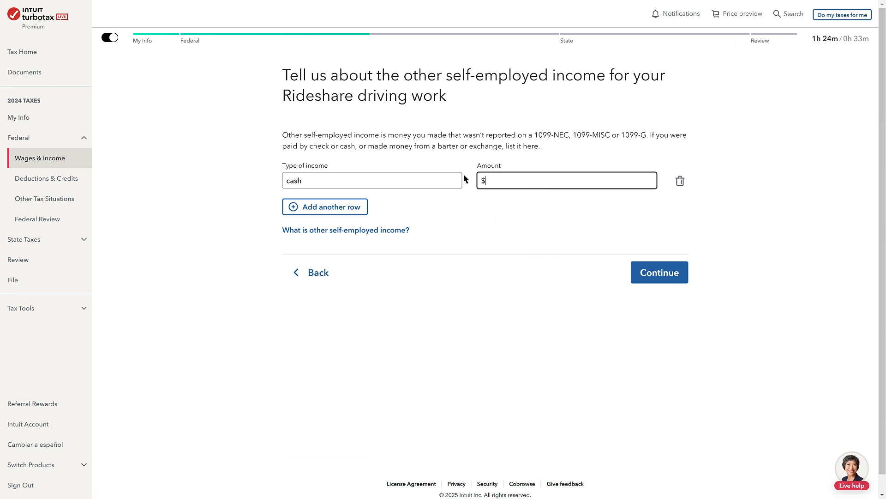
text(500000)
click(667, 276)
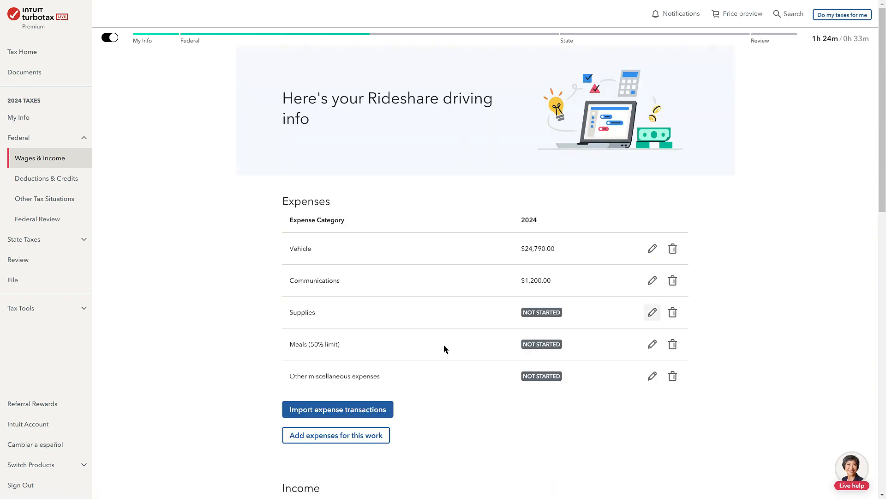
Review the Rideshare driving expenses and income lists and the taxable income summary
scroll(560, 342, down, 6)
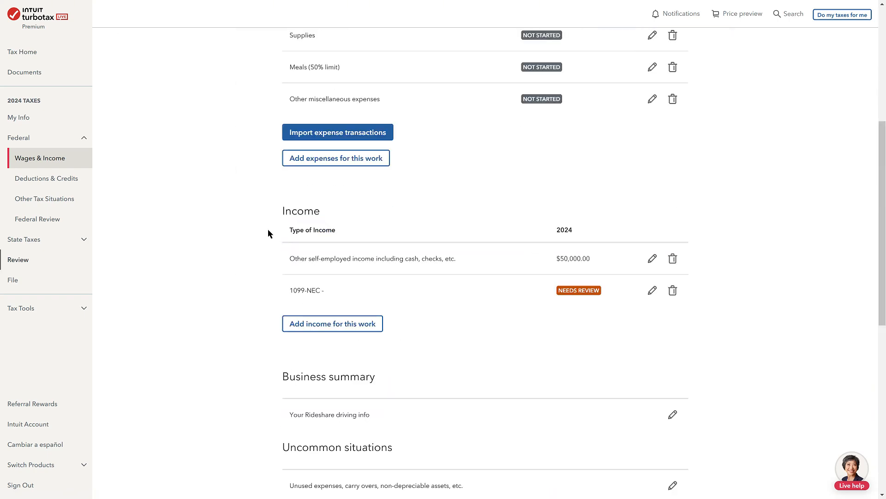
scroll(572, 337, up, 3)
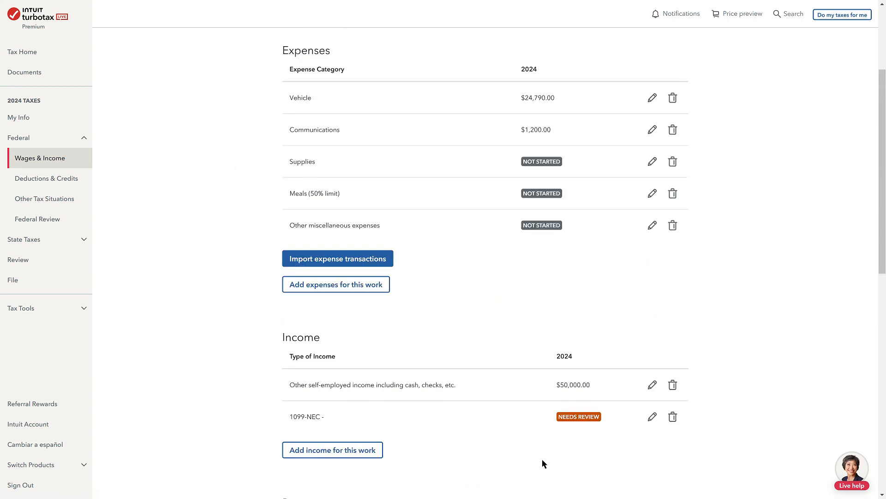
scroll(577, 438, up, 1)
scroll(784, 254, up, 1)
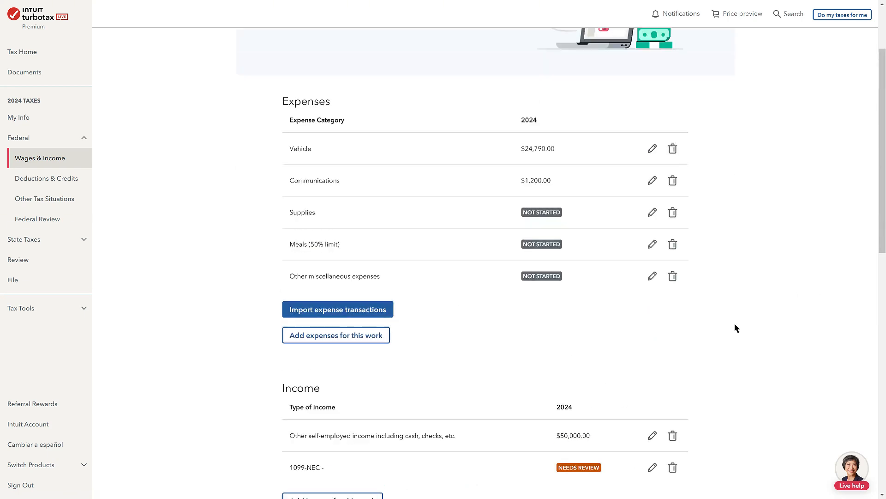
scroll(596, 277, up, 2)
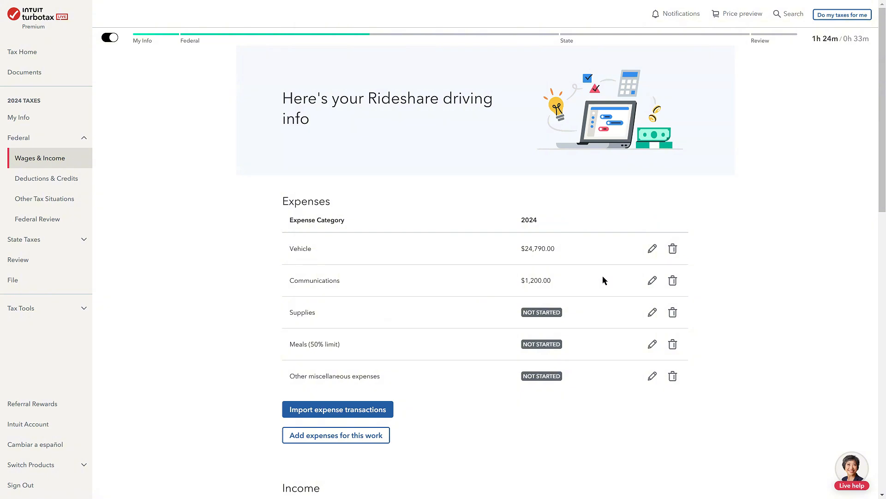
scroll(534, 254, down, 3)
scroll(497, 352, down, 5)
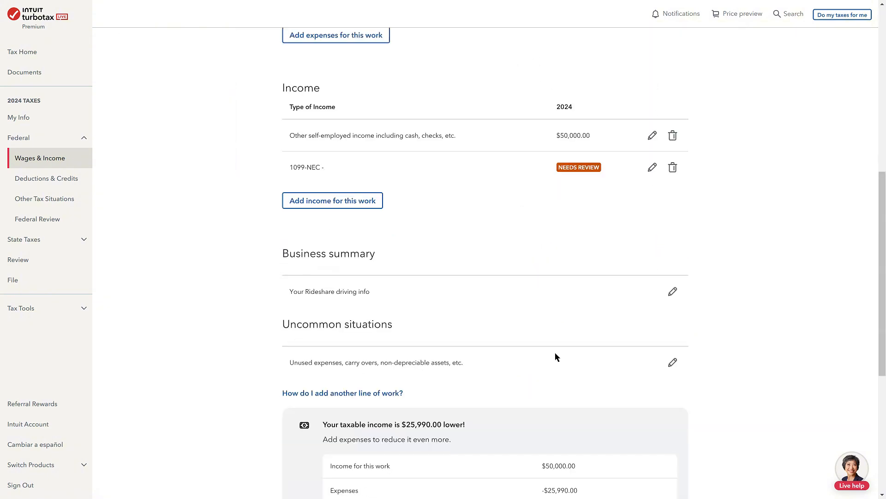
scroll(555, 353, down, 3)
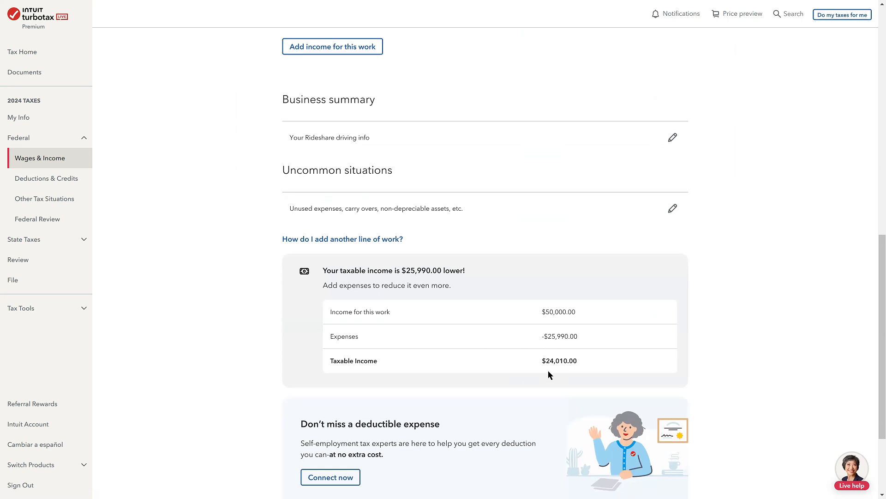
scroll(548, 370, down, 3)
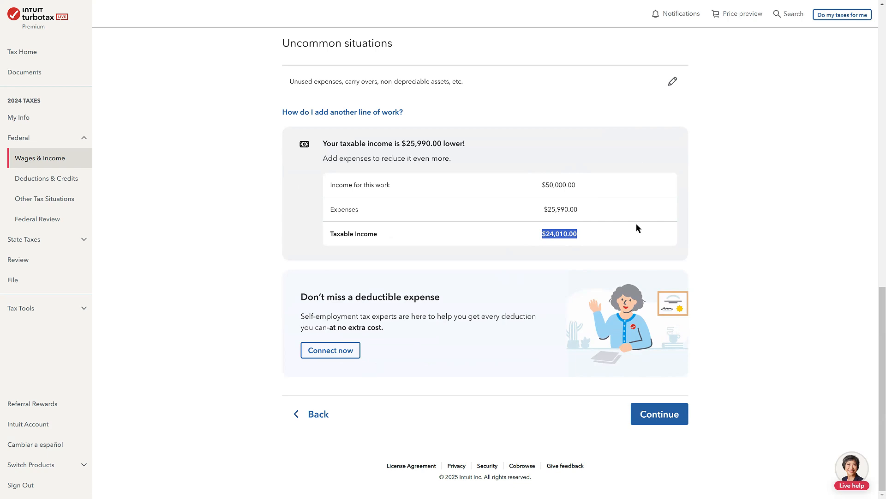
Finish the Rideshare summary, accepting all or most work within the United States, none for a former employer, and no deductions claimed elsewhere
click(647, 414)
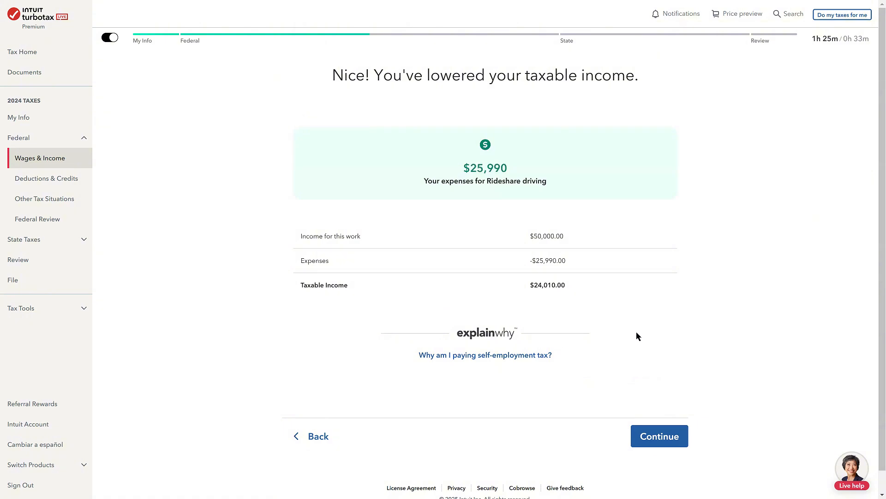
click(656, 436)
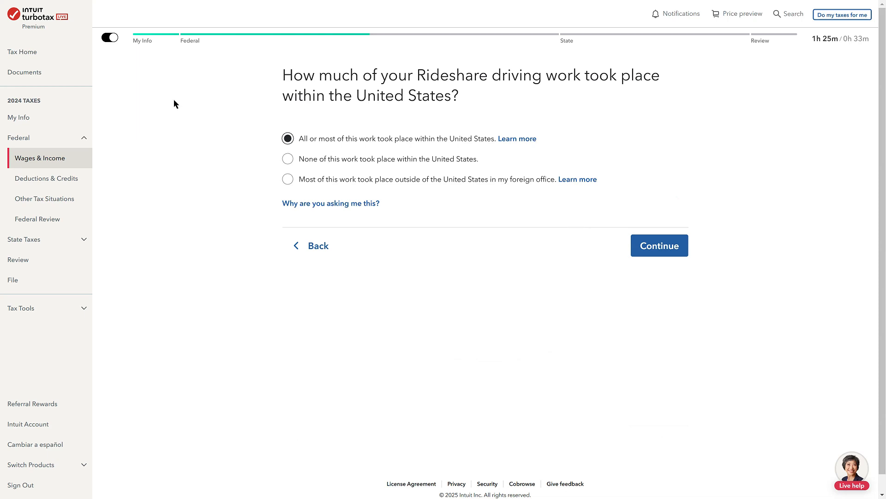
click(667, 258)
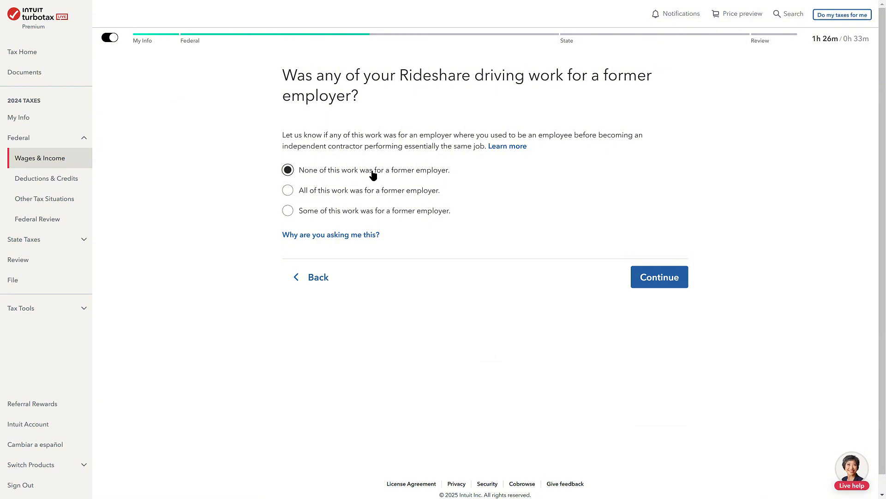
click(659, 277)
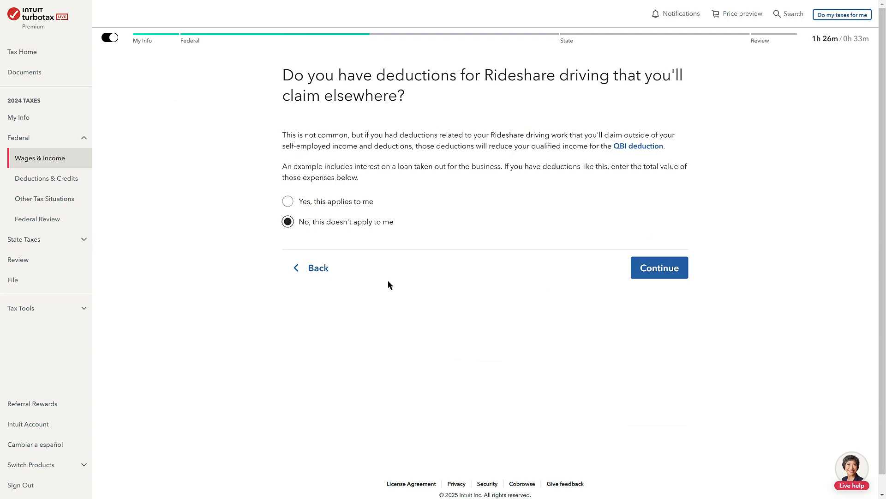
click(670, 275)
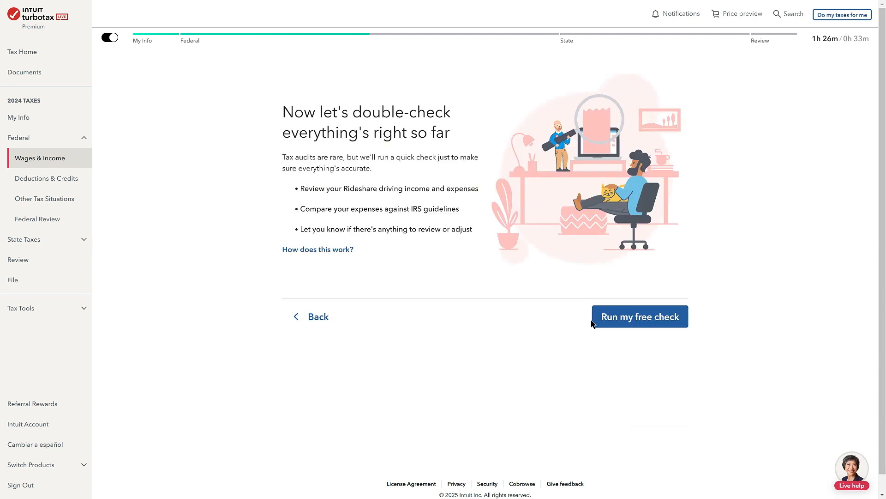
Run the free audit check and examine its risk score, the item to double-check, and the expanded Things that look good
click(614, 316)
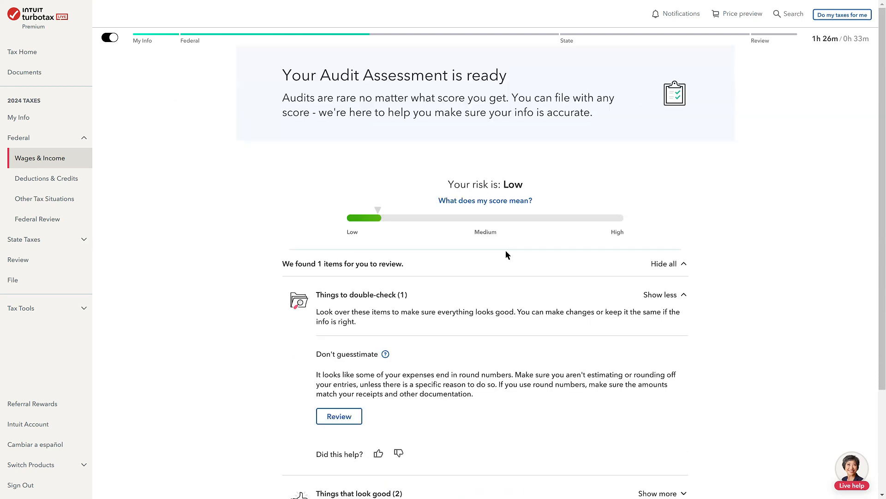
scroll(428, 321, down, 3)
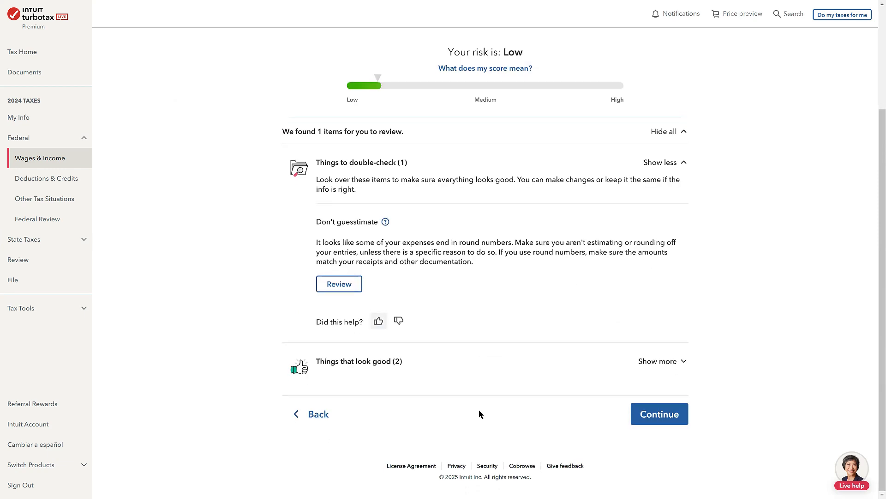
drag(402, 242, 578, 265)
click(484, 286)
click(665, 362)
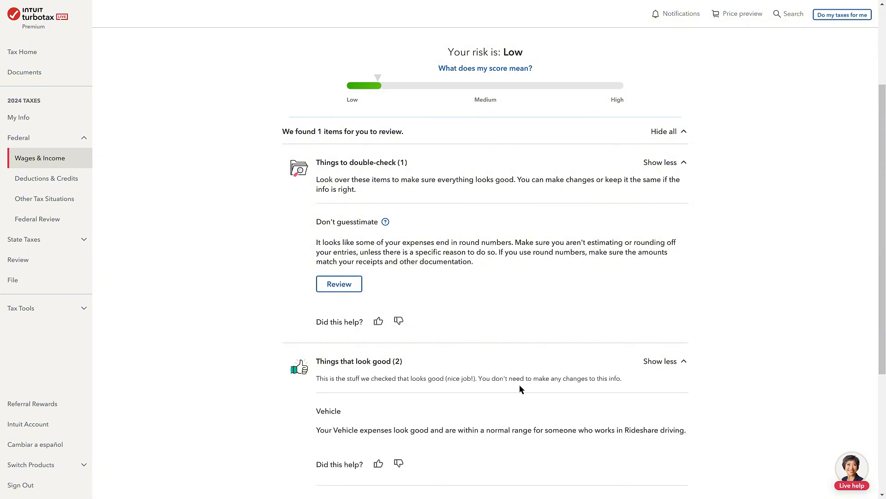
scroll(520, 384, down, 4)
scroll(507, 263, up, 2)
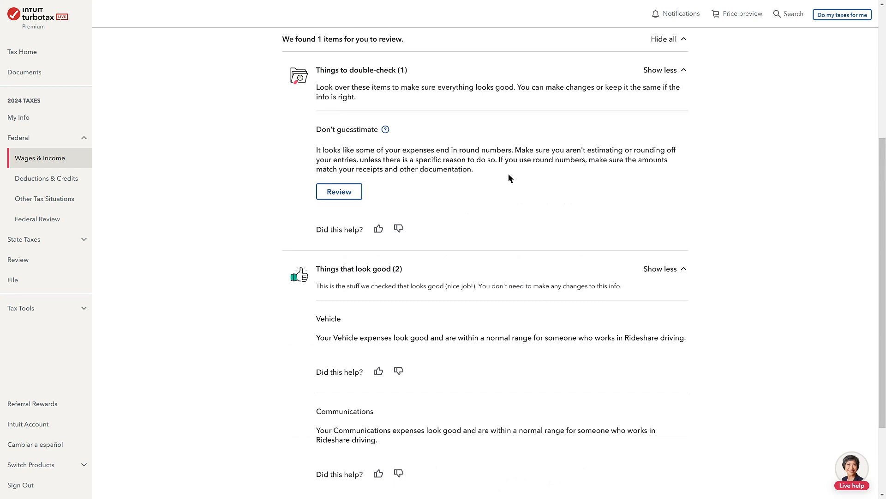
Leave the audit assessment and answer No to having another line of self-employed work in 2024
scroll(533, 228, down, 3)
click(668, 418)
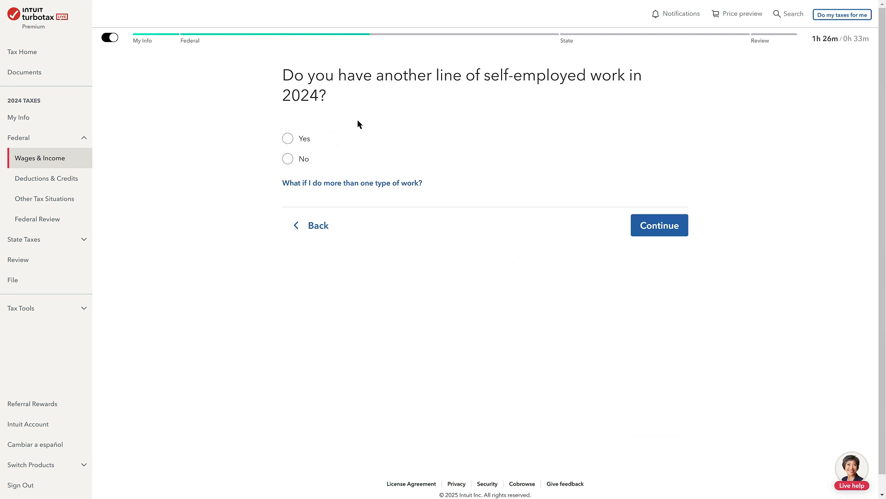
click(288, 159)
click(668, 224)
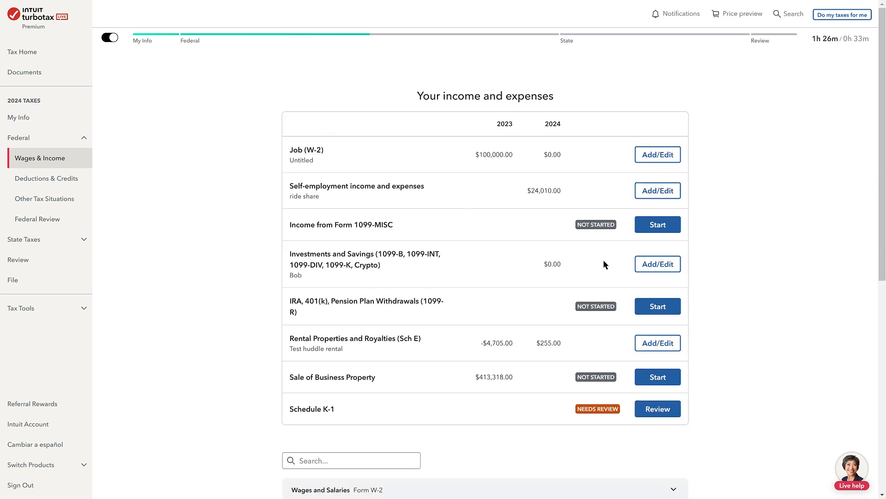